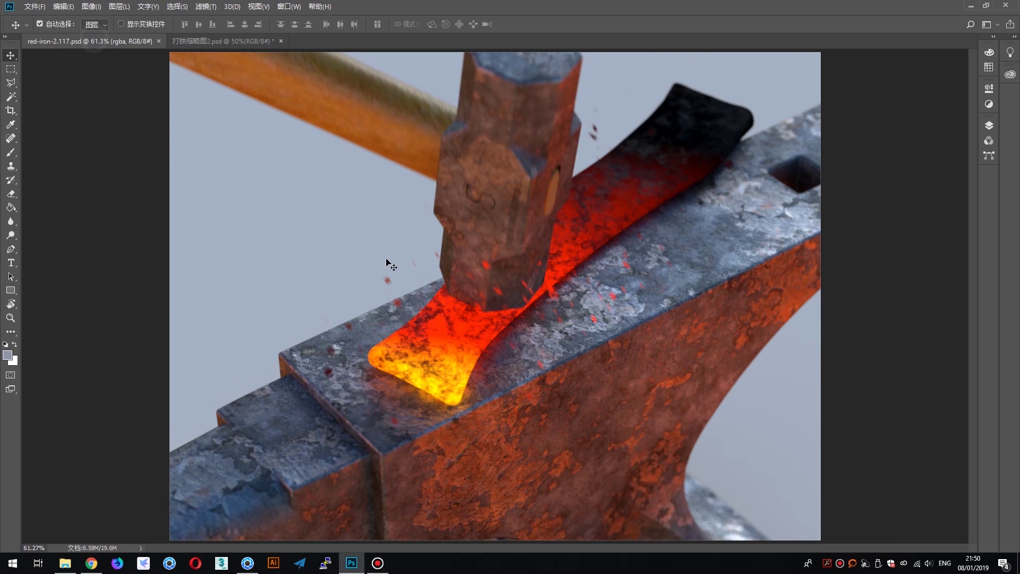
- Highlight the YouTube comment asking about English, then bring up Photoshop and the KeyShot anvil scene
{"action": "key", "text": "alt+Tab"}
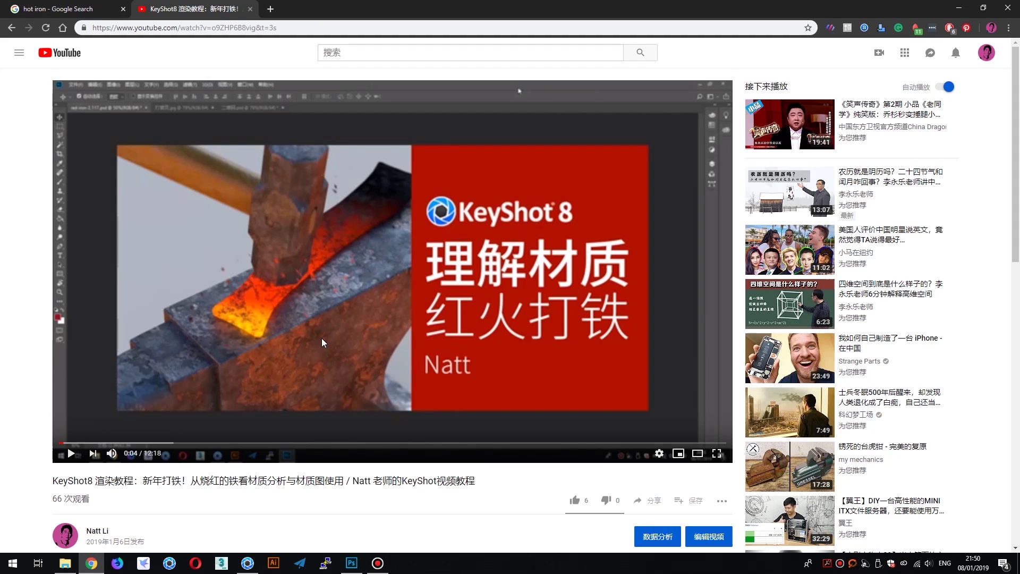
{"action": "scroll", "coordinate": [321, 338], "scroll_direction": "down", "scroll_amount": 3}
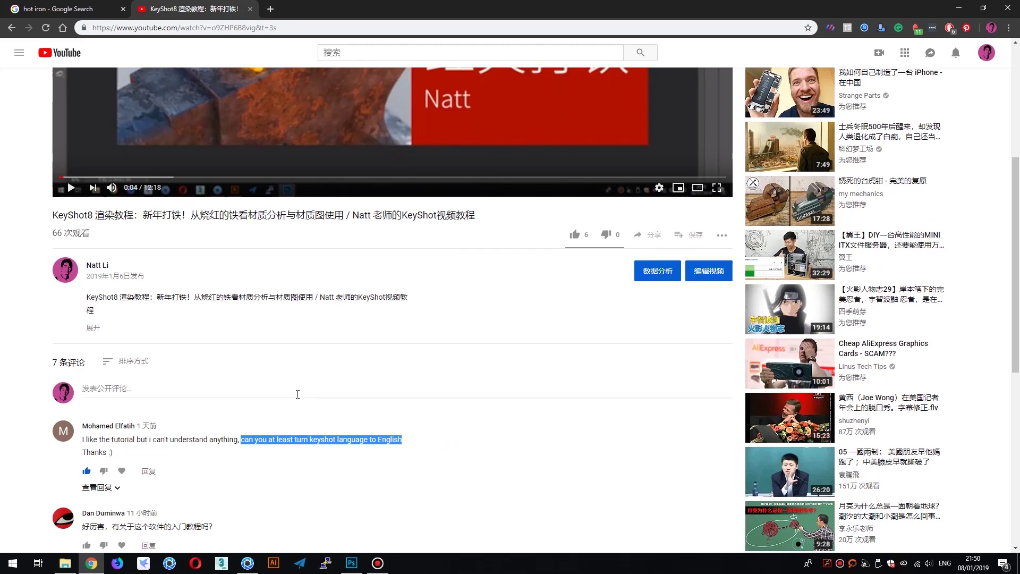
{"action": "left_click_drag", "start_coordinate": [240, 439], "coordinate": [323, 439]}
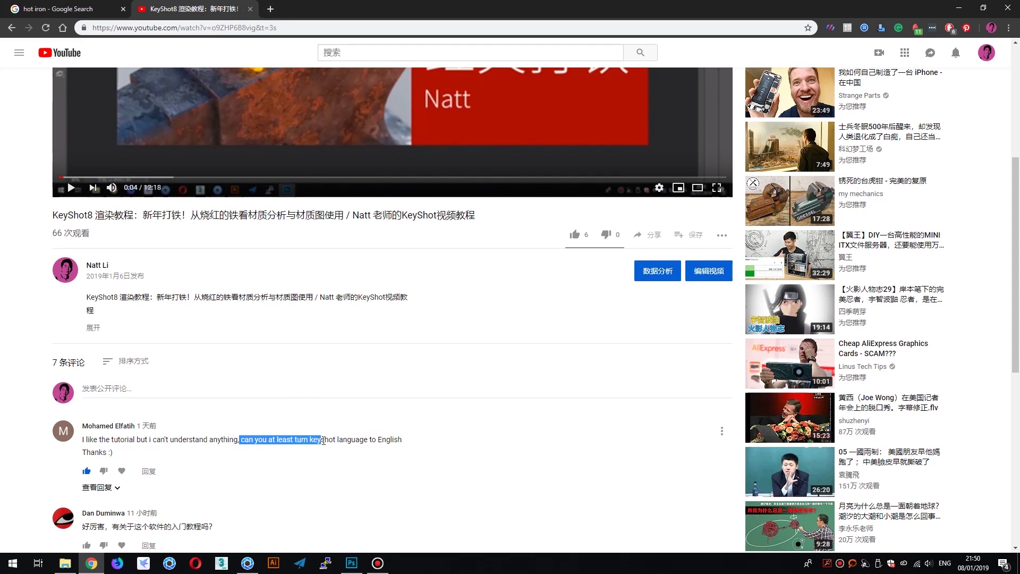
{"action": "left_click_drag", "start_coordinate": [336, 441], "coordinate": [400, 440]}
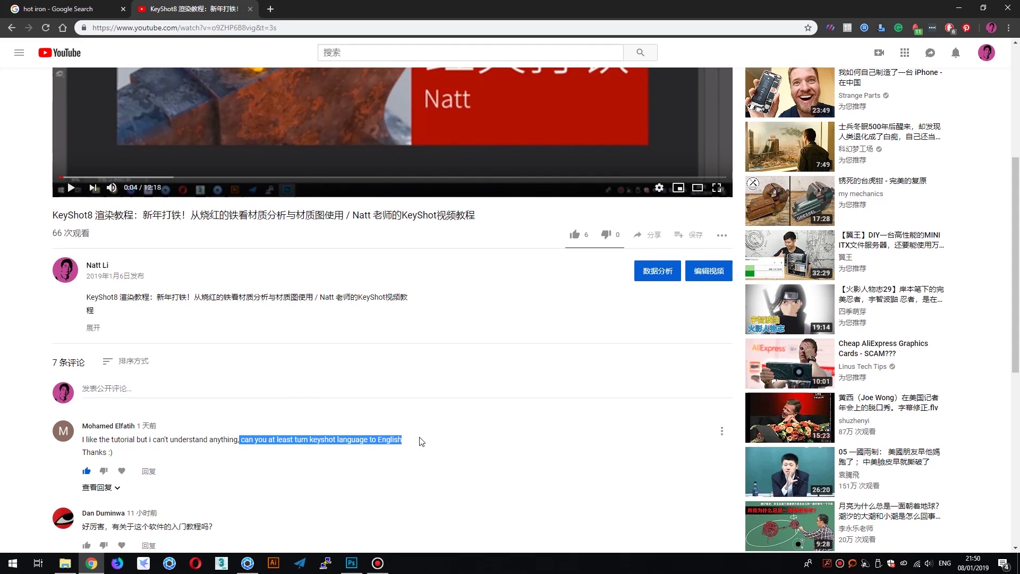
{"action": "left_click", "coordinate": [446, 422]}
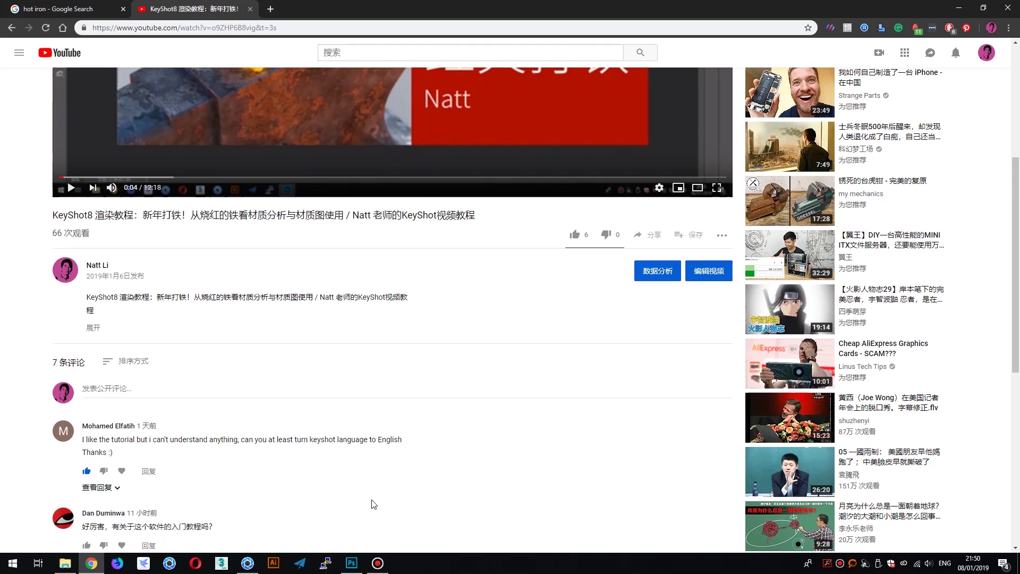
{"action": "left_click", "coordinate": [351, 562]}
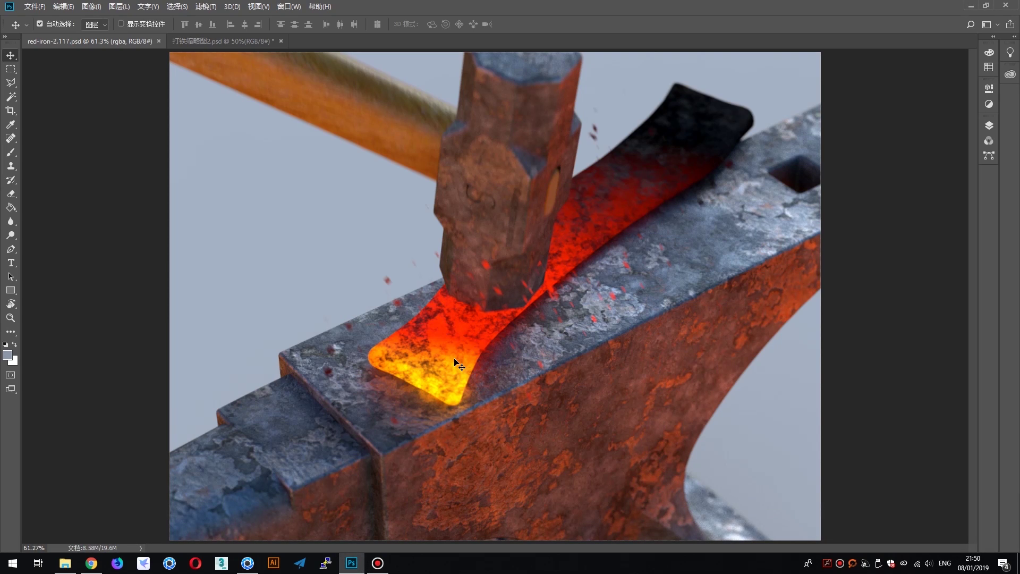
{"action": "left_click", "coordinate": [248, 563]}
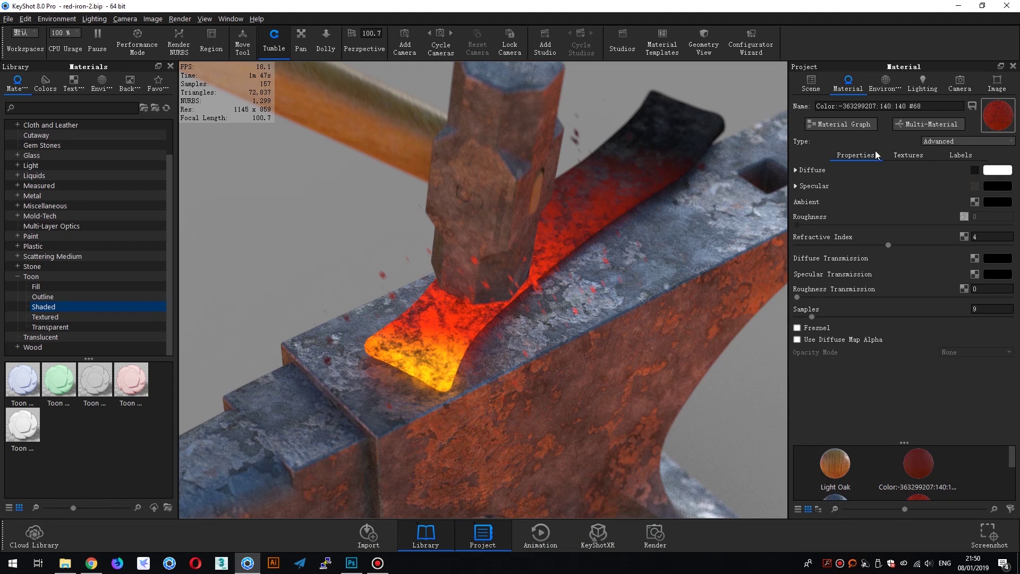
- Switch to Camera 1 and orbit it to look steeply down on the hammer and glowing iron
{"action": "left_click", "coordinate": [961, 88]}
{"action": "left_click", "coordinate": [829, 160]}
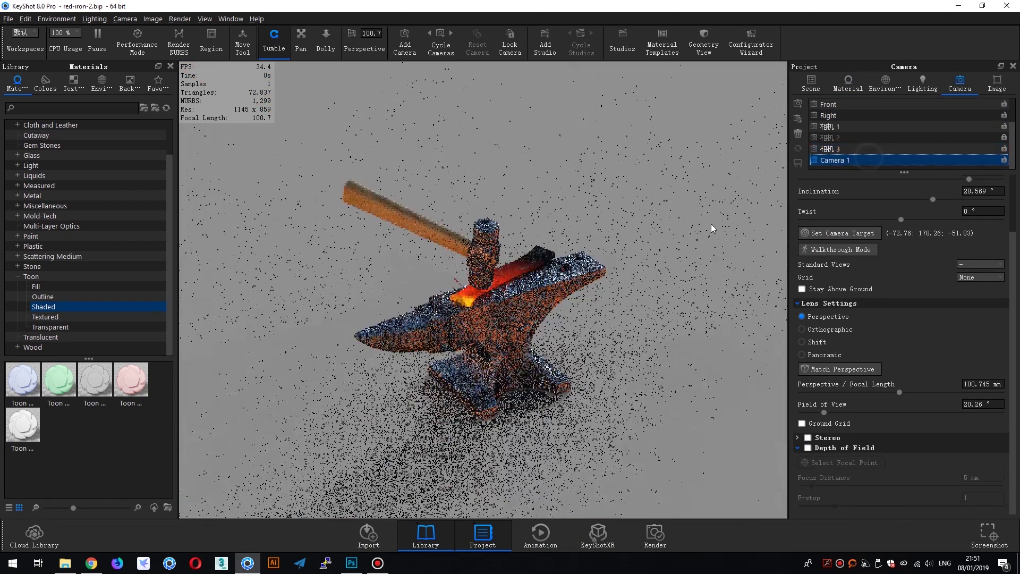
{"action": "left_click_drag", "start_coordinate": [646, 192], "coordinate": [510, 340]}
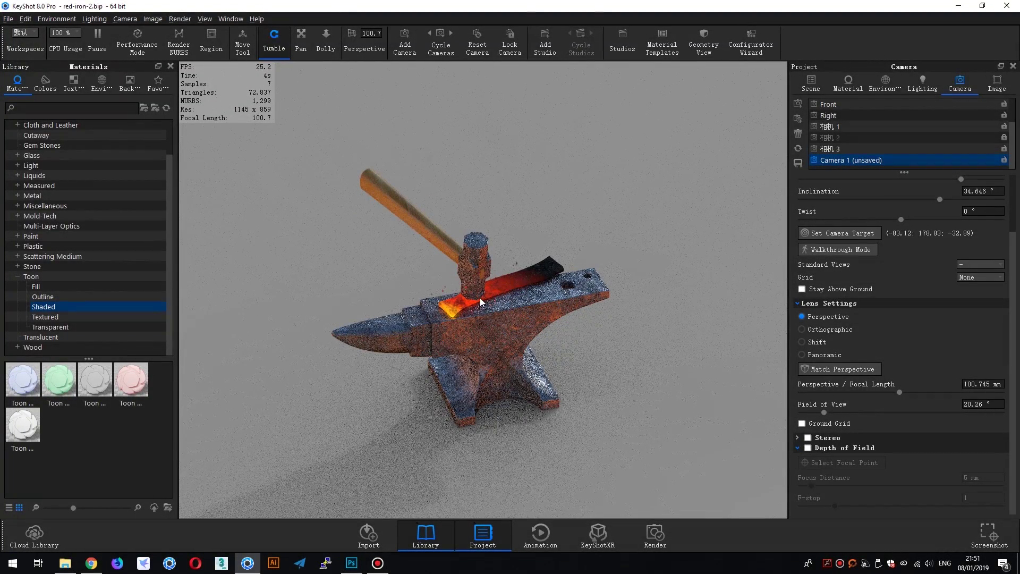
{"action": "scroll", "coordinate": [457, 300], "scroll_direction": "up", "scroll_amount": 3}
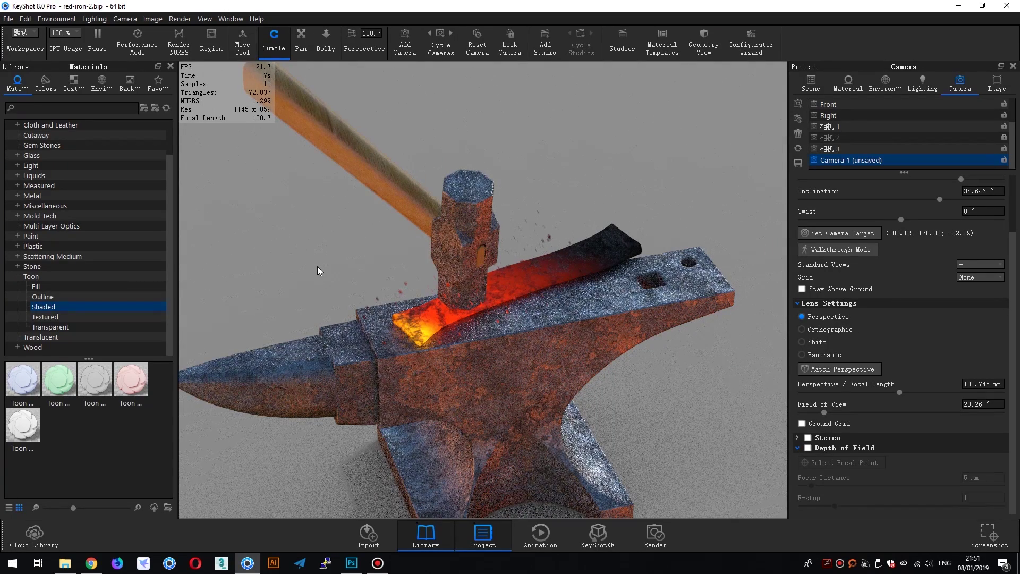
{"action": "double_click", "coordinate": [614, 251]}
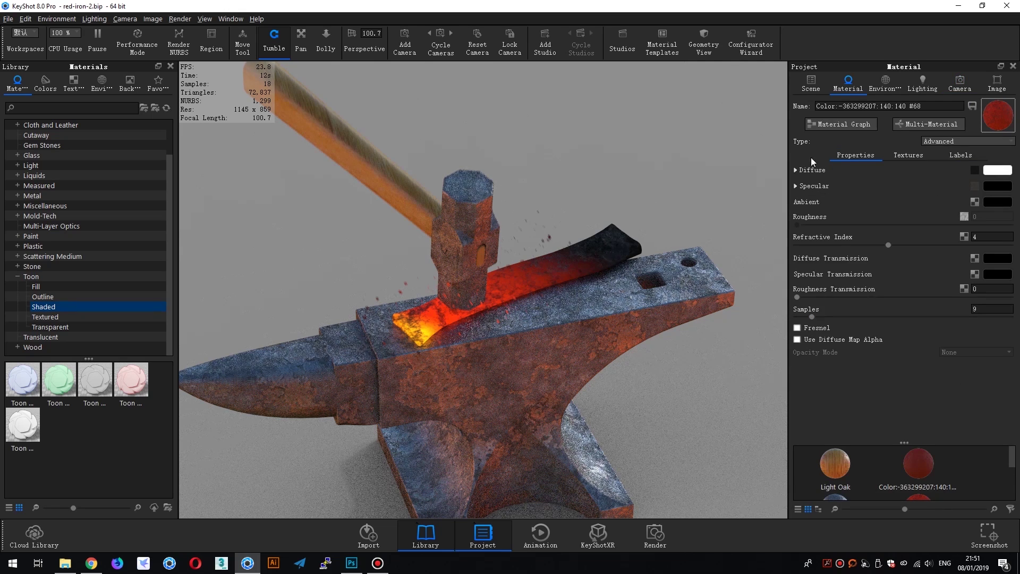
- Delete the Advanced and Emissive nodes from the iron's material graph
{"action": "left_click", "coordinate": [848, 124]}
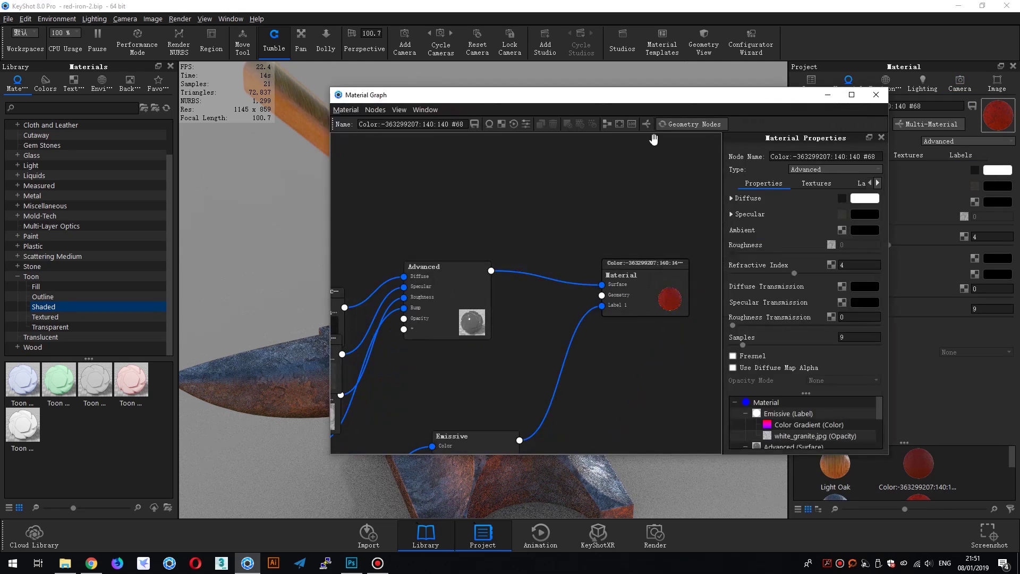
{"action": "left_click_drag", "start_coordinate": [493, 95], "coordinate": [586, 79]}
{"action": "scroll", "coordinate": [549, 257], "scroll_direction": "down", "scroll_amount": 2}
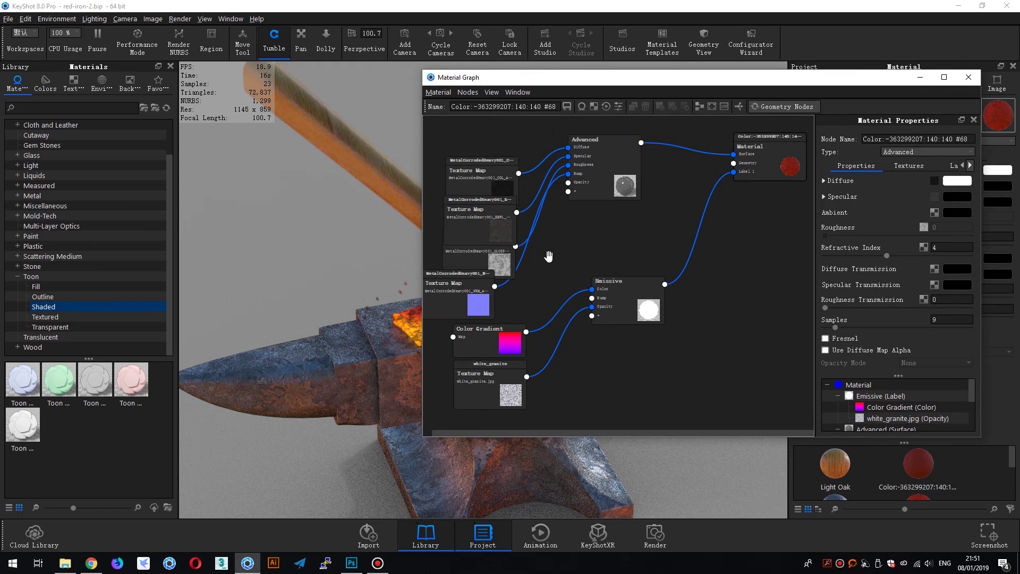
{"action": "left_click_drag", "start_coordinate": [538, 246], "coordinate": [548, 258]}
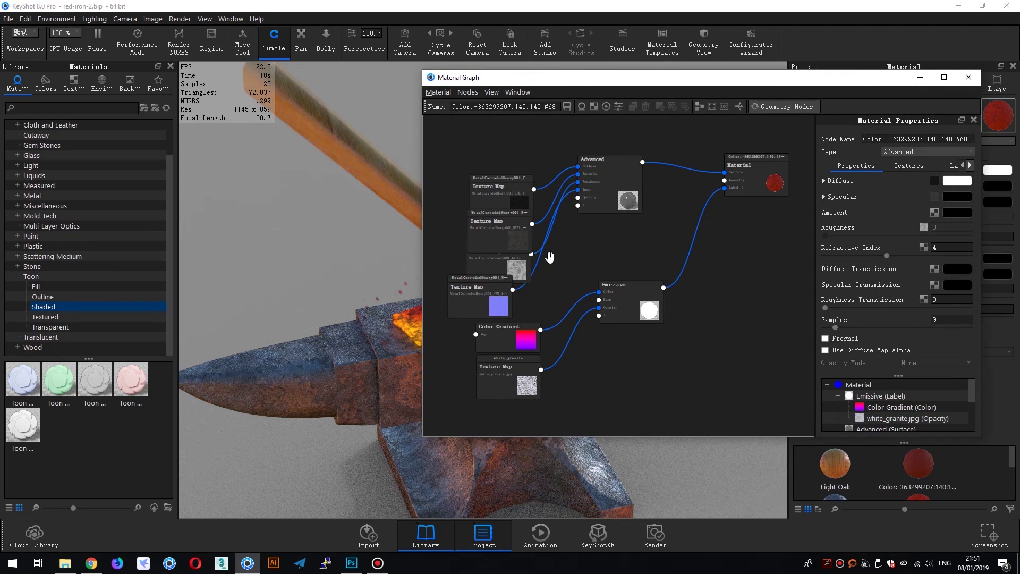
{"action": "left_click", "coordinate": [610, 184]}
{"action": "key", "text": "Delete"}
{"action": "left_click", "coordinate": [612, 288]}
{"action": "key", "text": "Delete"}
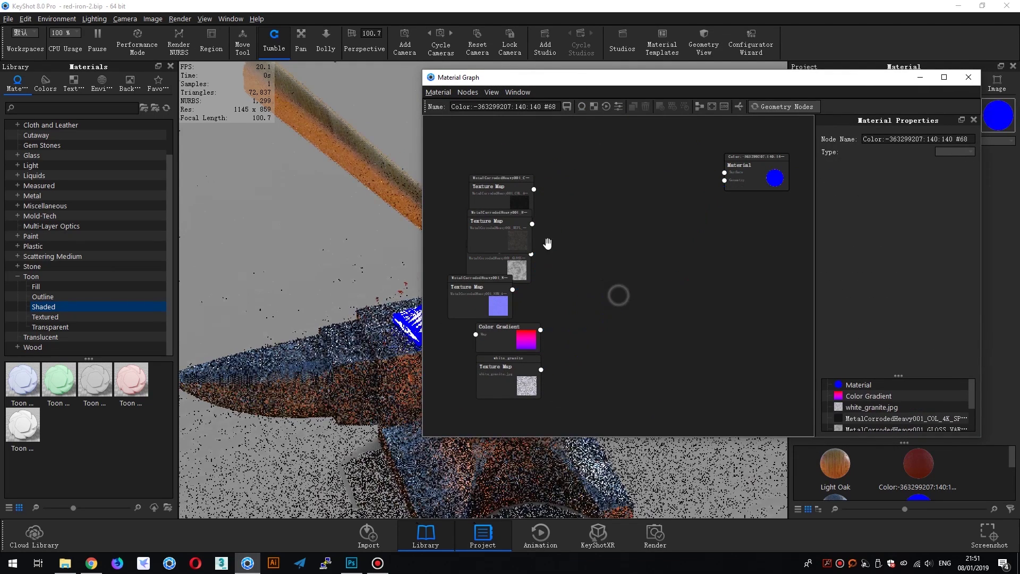
- Delete the remaining texture maps, the Color Gradient and the white_granite nodes, then close the graph
{"action": "left_click", "coordinate": [504, 198]}
{"action": "key", "text": "Delete"}
{"action": "left_click", "coordinate": [510, 238]}
{"action": "key", "text": "Delete"}
{"action": "left_click", "coordinate": [502, 266]}
{"action": "key", "text": "Delete"}
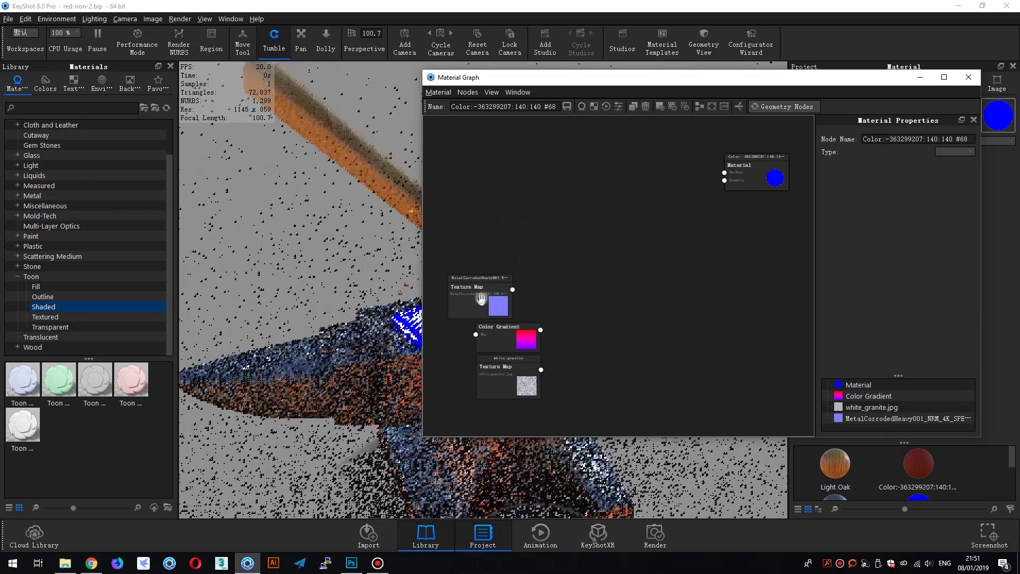
{"action": "left_click", "coordinate": [481, 298]}
{"action": "key", "text": "Delete"}
{"action": "left_click", "coordinate": [506, 339]}
{"action": "key", "text": "Delete"}
{"action": "left_click", "coordinate": [510, 375]}
{"action": "key", "text": "Delete"}
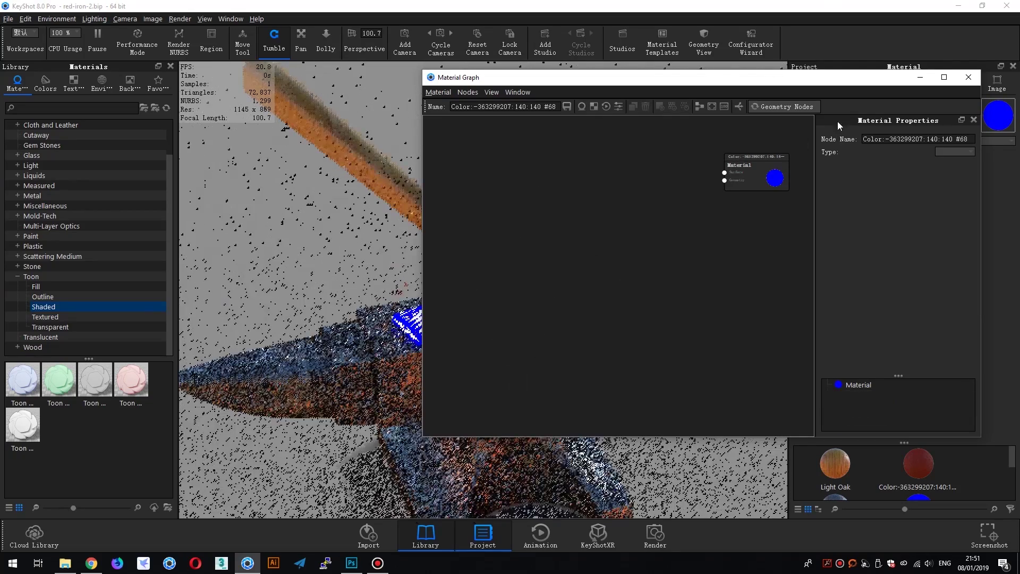
{"action": "left_click", "coordinate": [969, 77]}
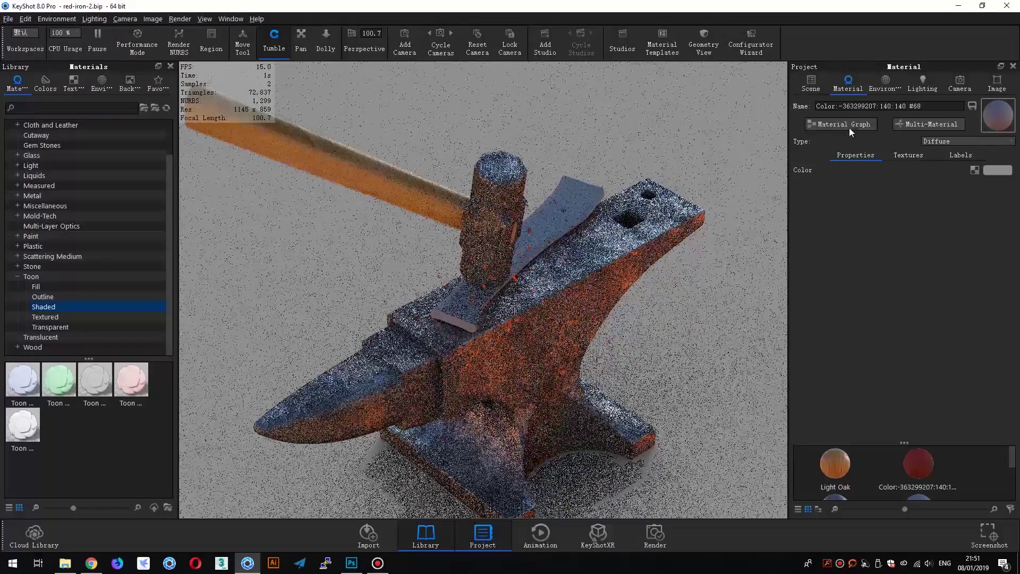
- Set the material type to Advanced and drag four corroded-metal texture files toward KeyShot
{"action": "left_click", "coordinate": [848, 125]}
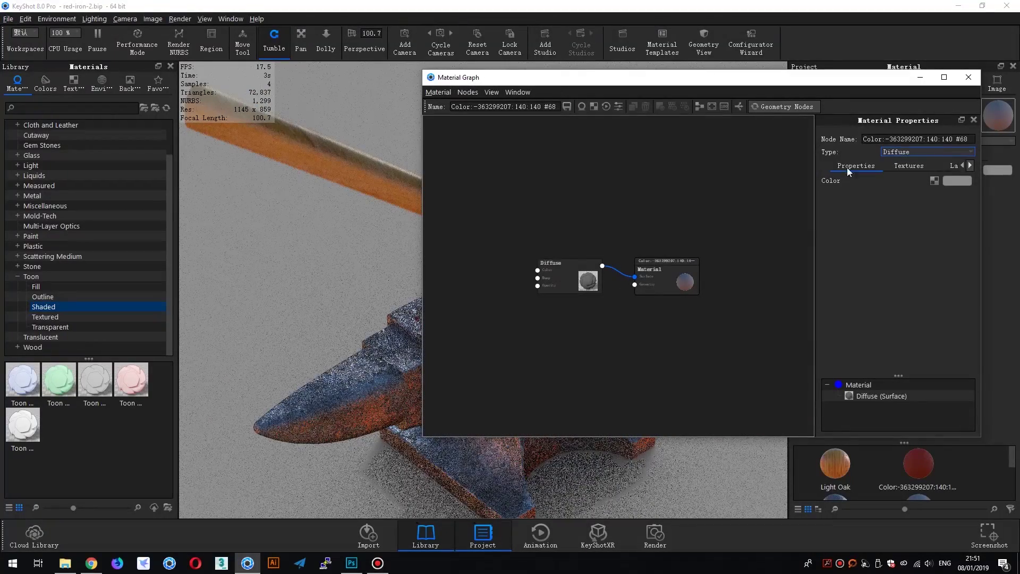
{"action": "left_click", "coordinate": [907, 151]}
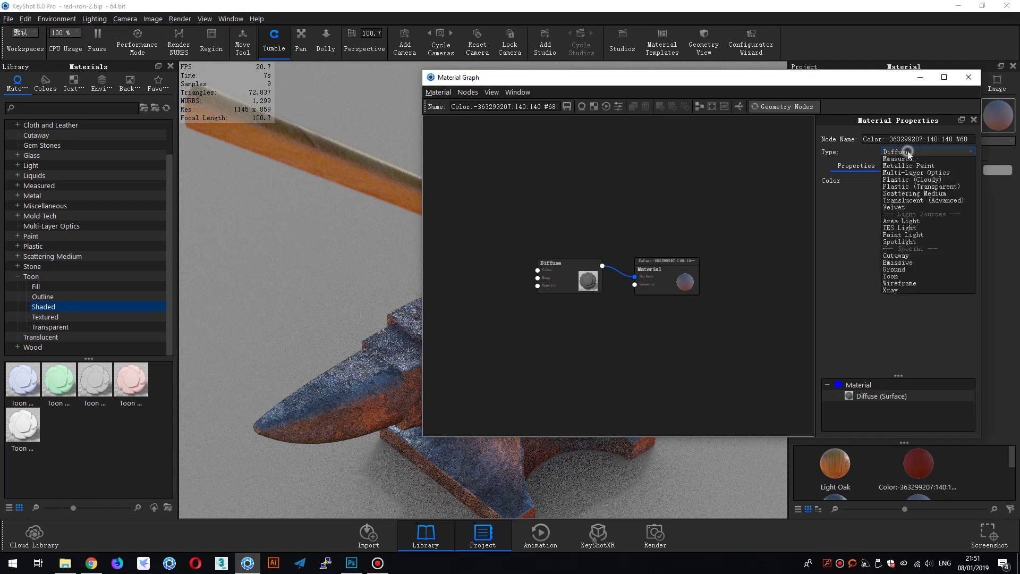
{"action": "left_click", "coordinate": [913, 243]}
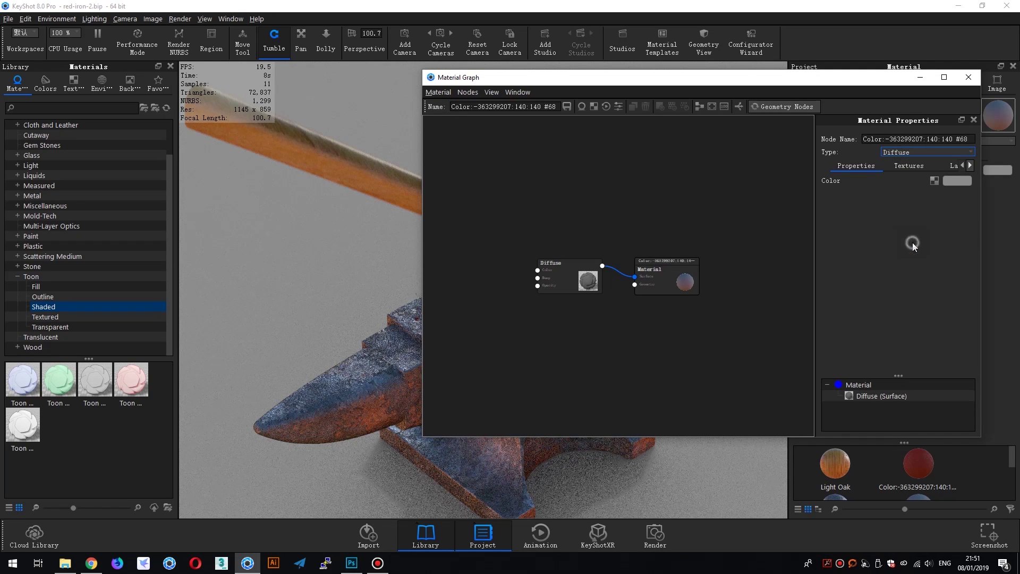
{"action": "left_click", "coordinate": [75, 561]}
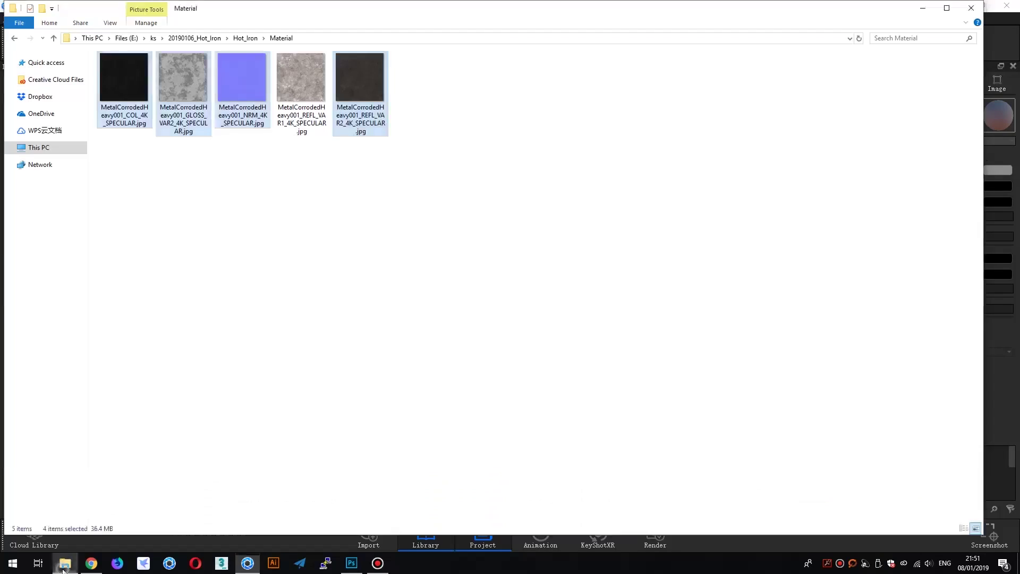
{"action": "left_click_drag", "start_coordinate": [181, 83], "coordinate": [192, 211]}
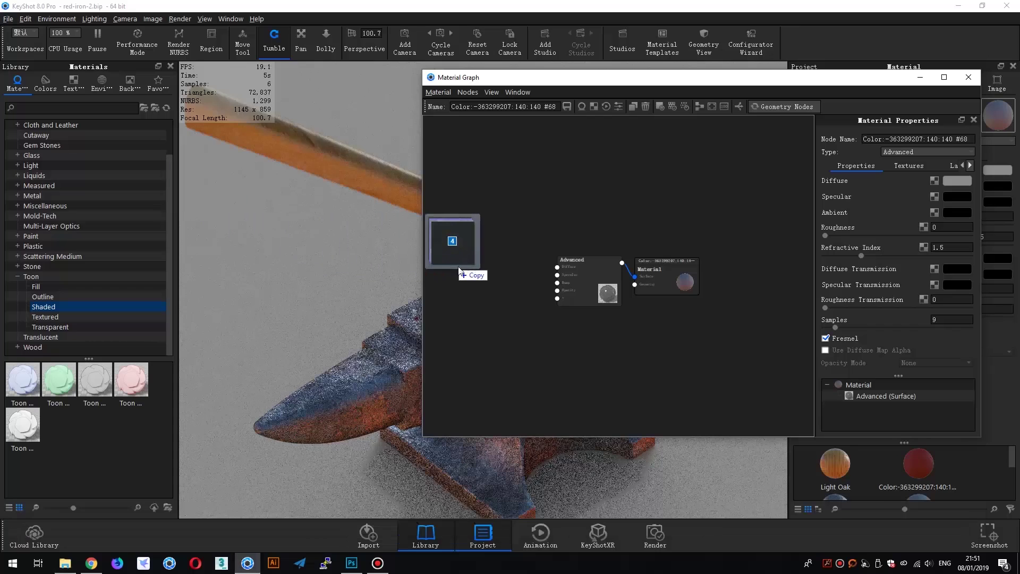
- Drop the four texture files into the graph, spread the nodes apart, and disable Fresnel
{"action": "left_click_drag", "start_coordinate": [193, 211], "coordinate": [530, 286]}
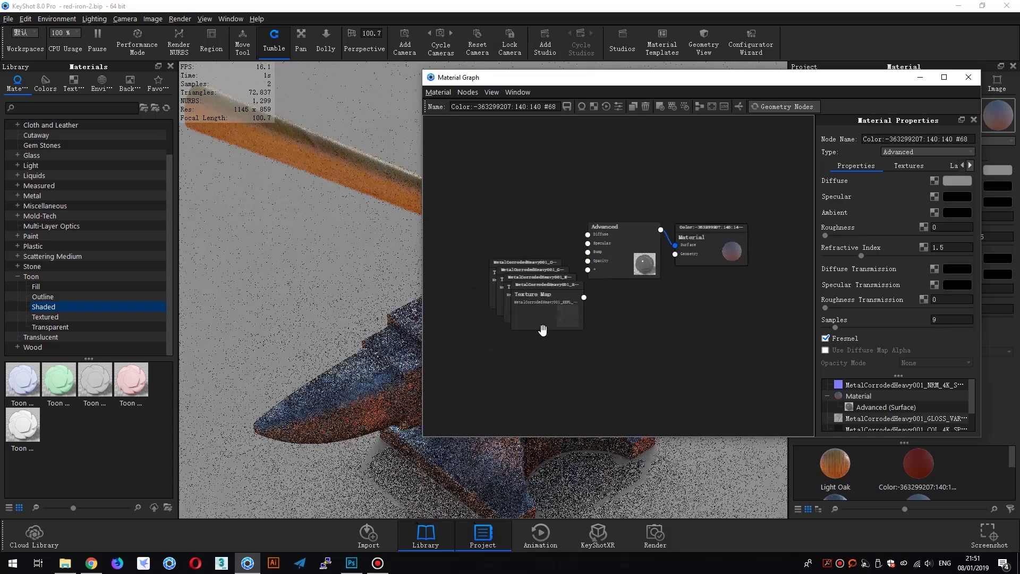
{"action": "scroll", "coordinate": [547, 323], "scroll_direction": "up", "scroll_amount": 2}
{"action": "left_click_drag", "start_coordinate": [532, 348], "coordinate": [527, 381]}
{"action": "left_click_drag", "start_coordinate": [542, 291], "coordinate": [574, 326]}
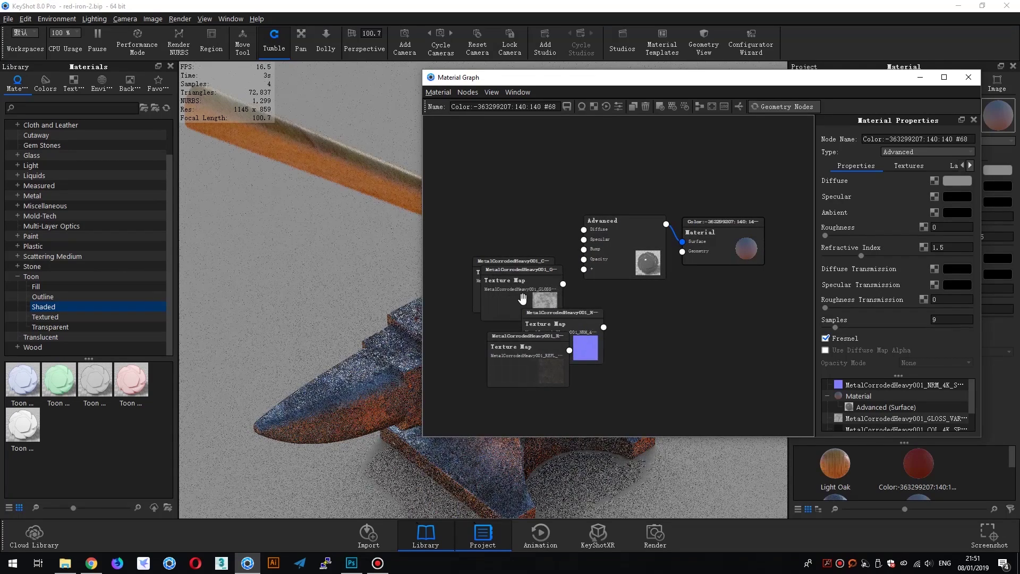
{"action": "mouse_move", "coordinate": [557, 269]}
{"action": "left_mouse_down"}
{"action": "mouse_move", "coordinate": [522, 291]}
{"action": "mouse_move", "coordinate": [514, 194]}
{"action": "mouse_move", "coordinate": [584, 239]}
{"action": "mouse_move", "coordinate": [584, 228]}
{"action": "left_mouse_up"}
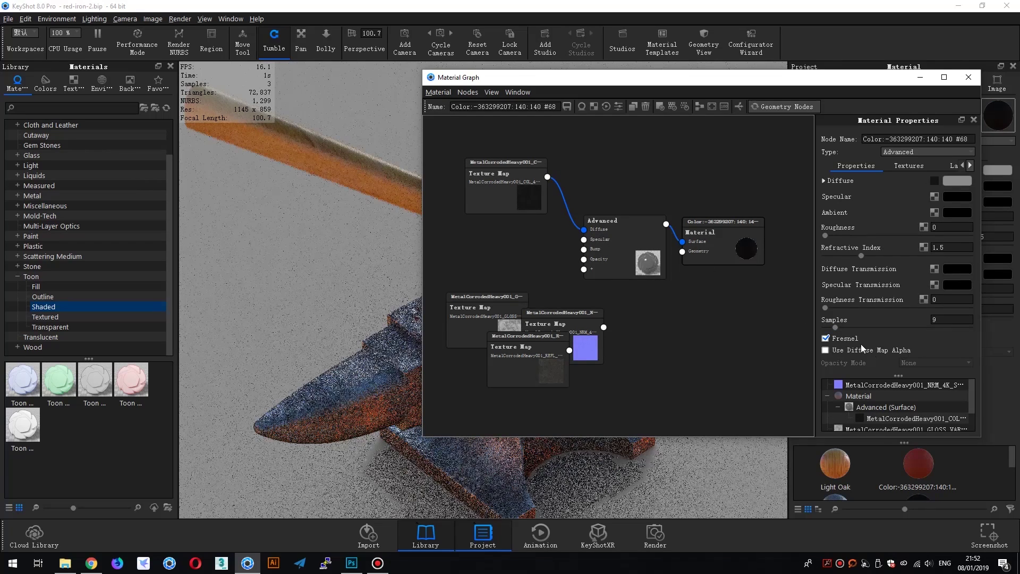
{"action": "left_click", "coordinate": [826, 338]}
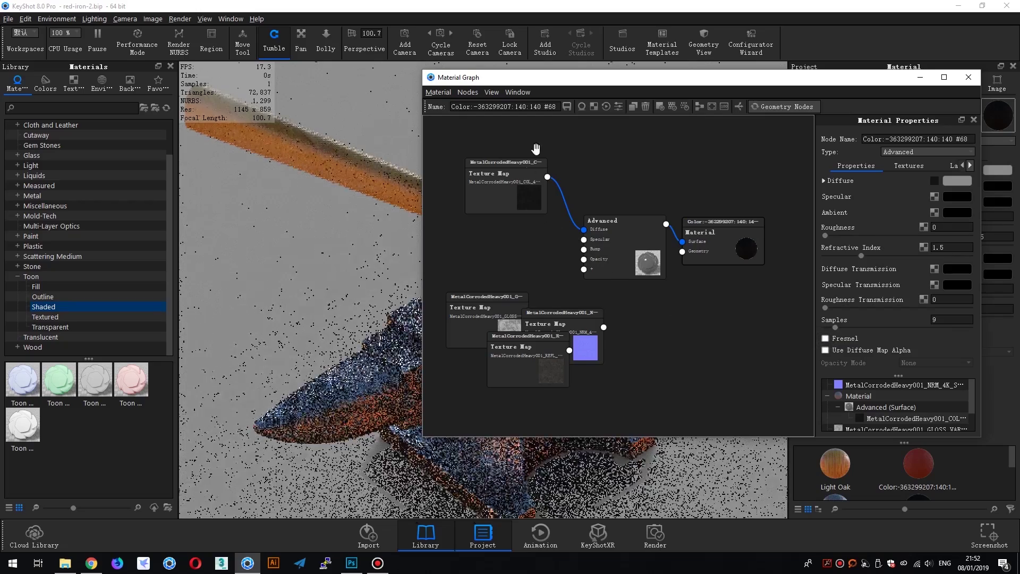
- Connect the REFL map to Specular and the NRM map to Bump
{"action": "left_click_drag", "start_coordinate": [492, 78], "coordinate": [652, 76]}
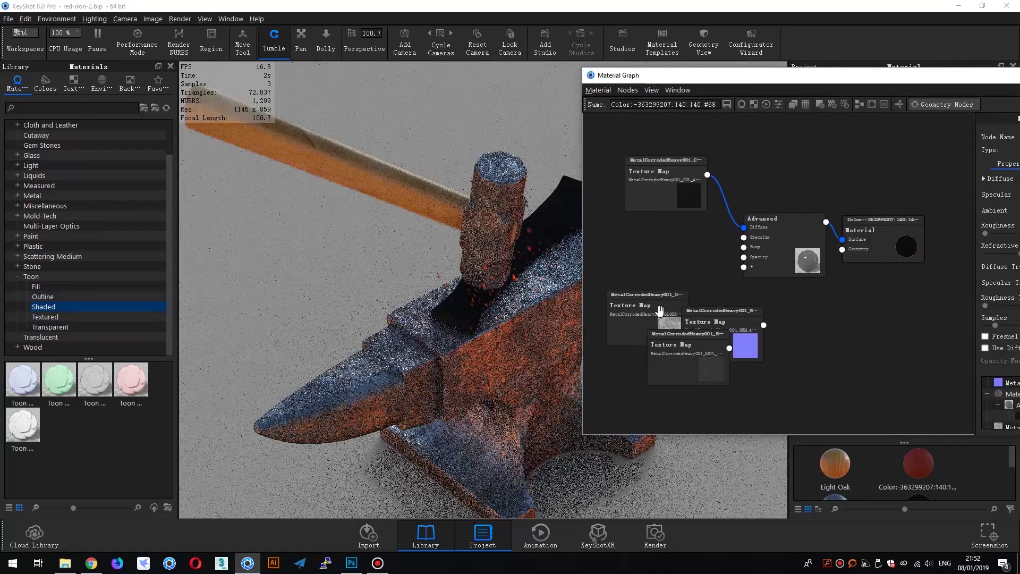
{"action": "mouse_move", "coordinate": [692, 368]}
{"action": "left_mouse_down"}
{"action": "mouse_move", "coordinate": [670, 254]}
{"action": "mouse_move", "coordinate": [745, 241]}
{"action": "left_mouse_up"}
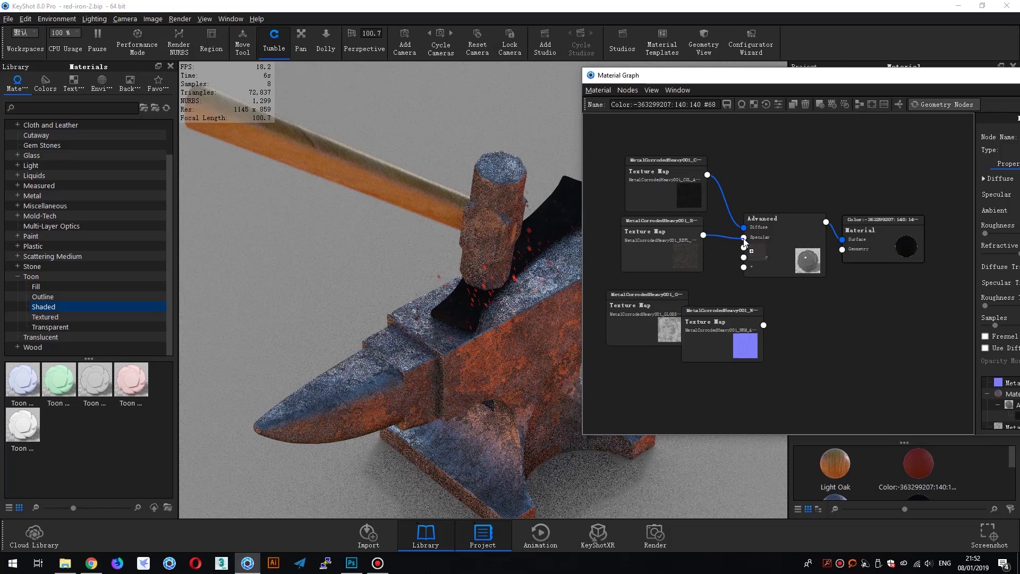
{"action": "left_click_drag", "start_coordinate": [718, 334], "coordinate": [679, 400]}
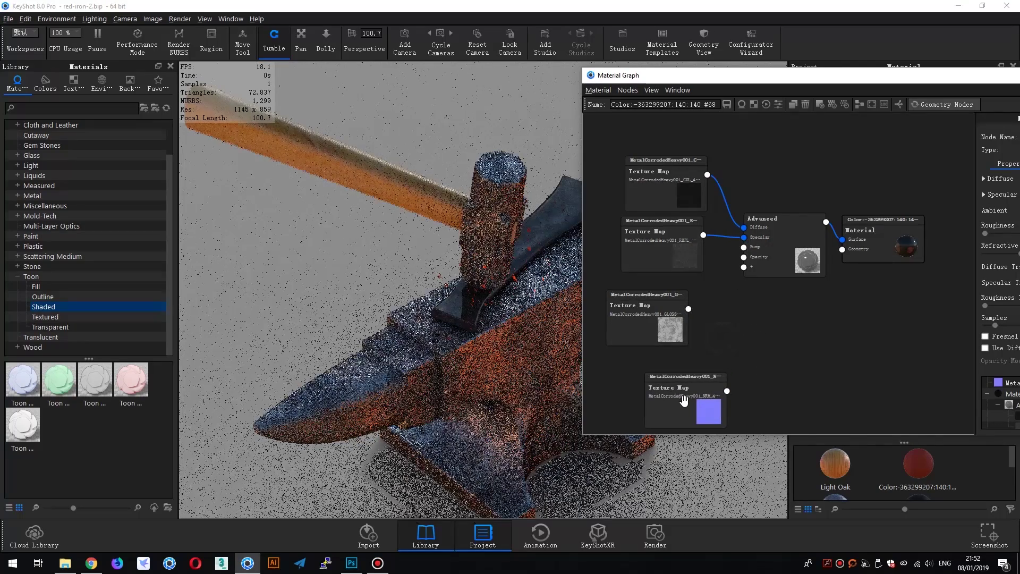
{"action": "left_click_drag", "start_coordinate": [662, 330], "coordinate": [660, 369]}
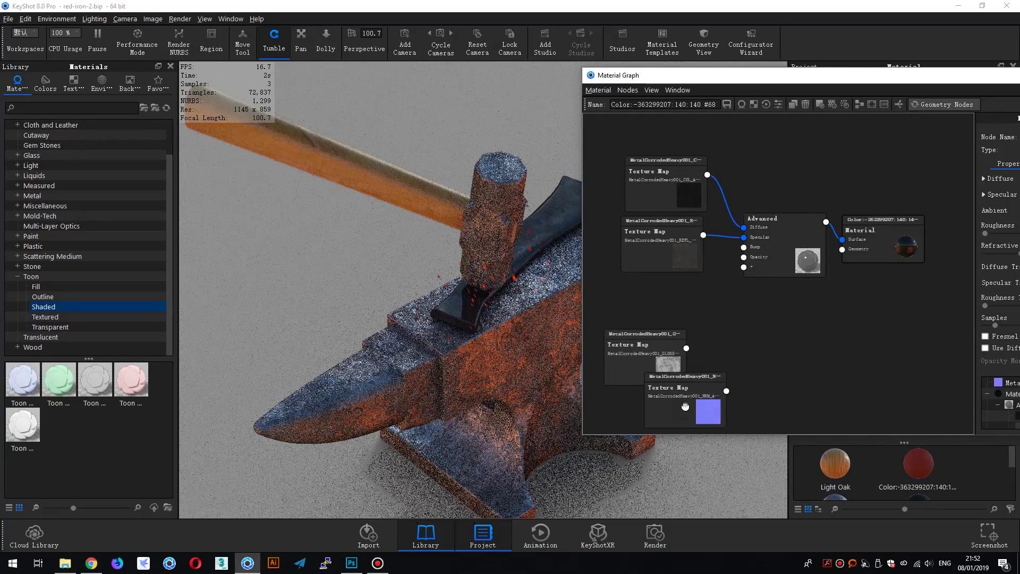
{"action": "mouse_move", "coordinate": [721, 396]}
{"action": "left_mouse_down"}
{"action": "mouse_move", "coordinate": [695, 303]}
{"action": "mouse_move", "coordinate": [746, 252]}
{"action": "left_mouse_up"}
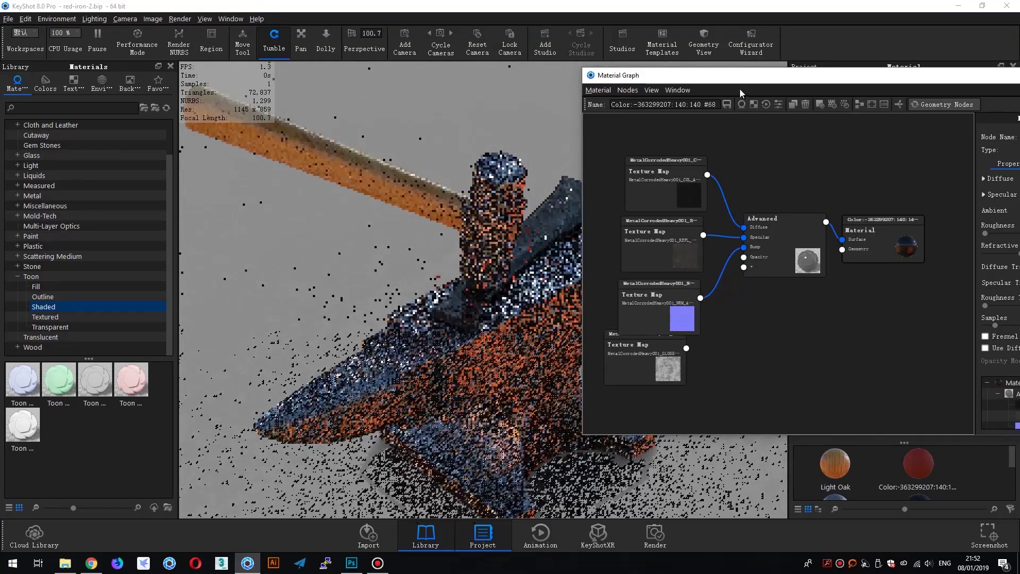
{"action": "left_click_drag", "start_coordinate": [735, 75], "coordinate": [711, 74]}
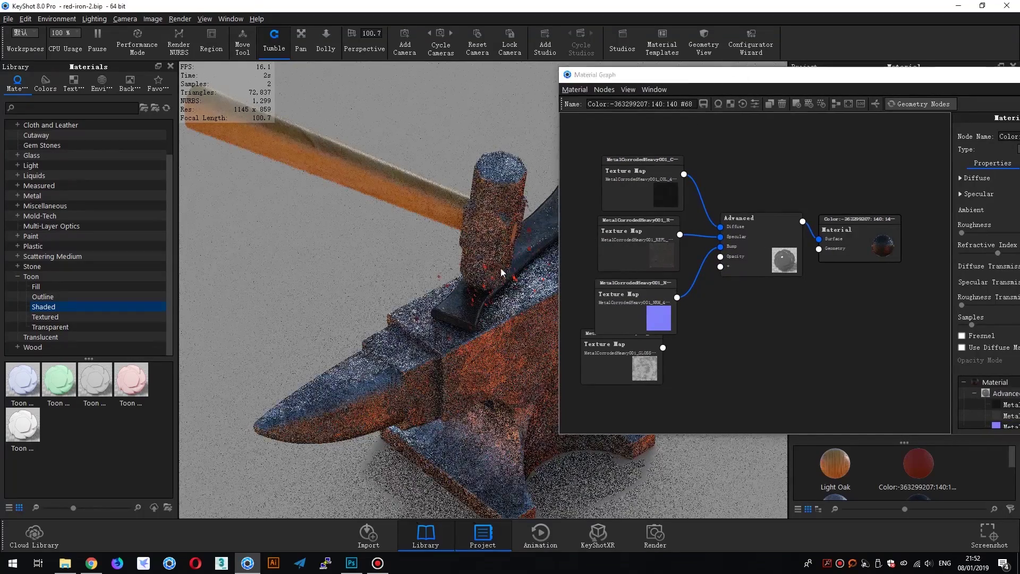
- Make the NRM texture a normal map with a bump height of -1
{"action": "mouse_move", "coordinate": [504, 273]}
{"action": "left_mouse_down"}
{"action": "mouse_move", "coordinate": [730, 78]}
{"action": "mouse_move", "coordinate": [622, 73]}
{"action": "left_mouse_up"}
{"action": "left_click", "coordinate": [550, 309]}
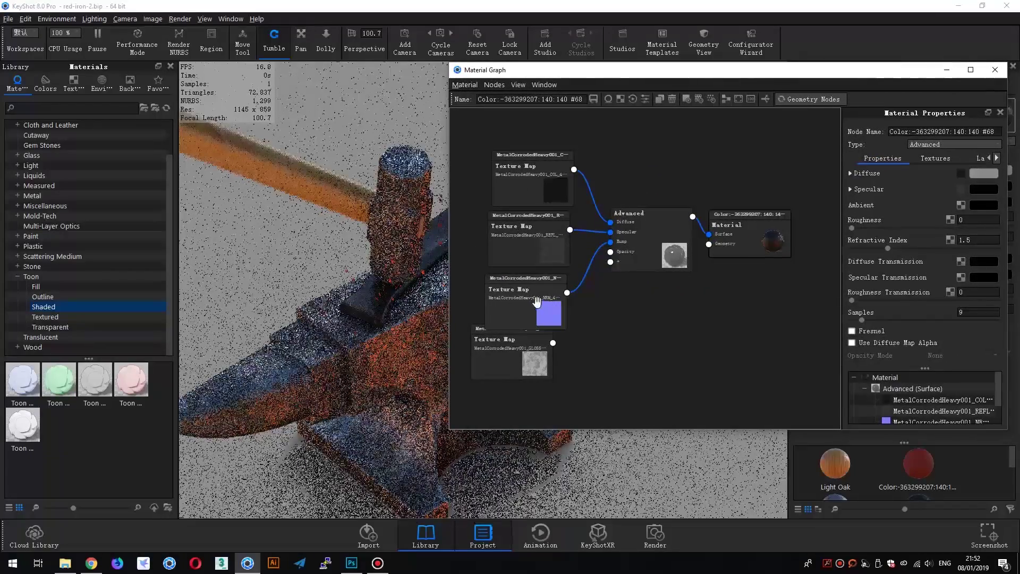
{"action": "scroll", "coordinate": [917, 304], "scroll_direction": "down", "scroll_amount": 5}
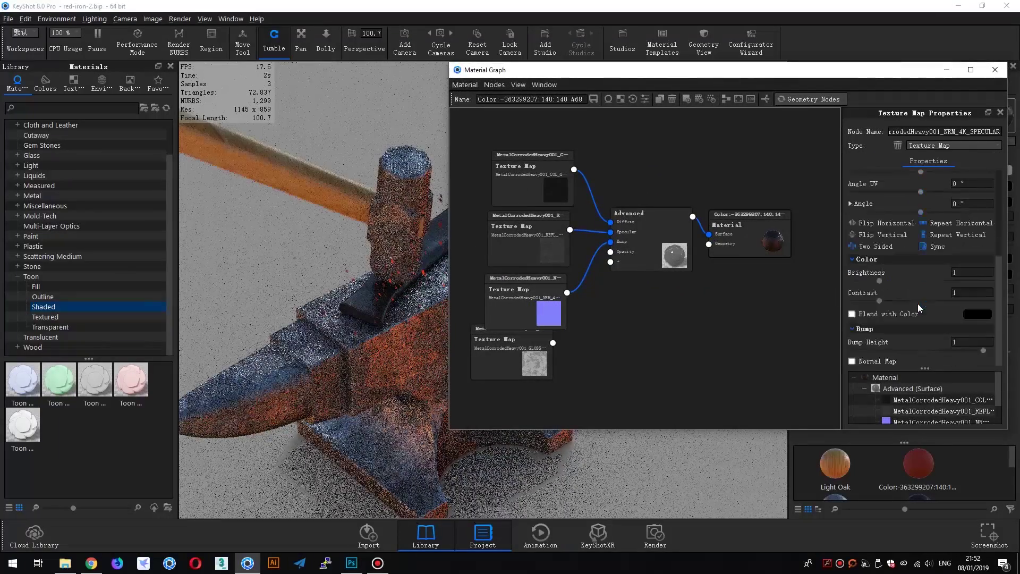
{"action": "left_click", "coordinate": [851, 360]}
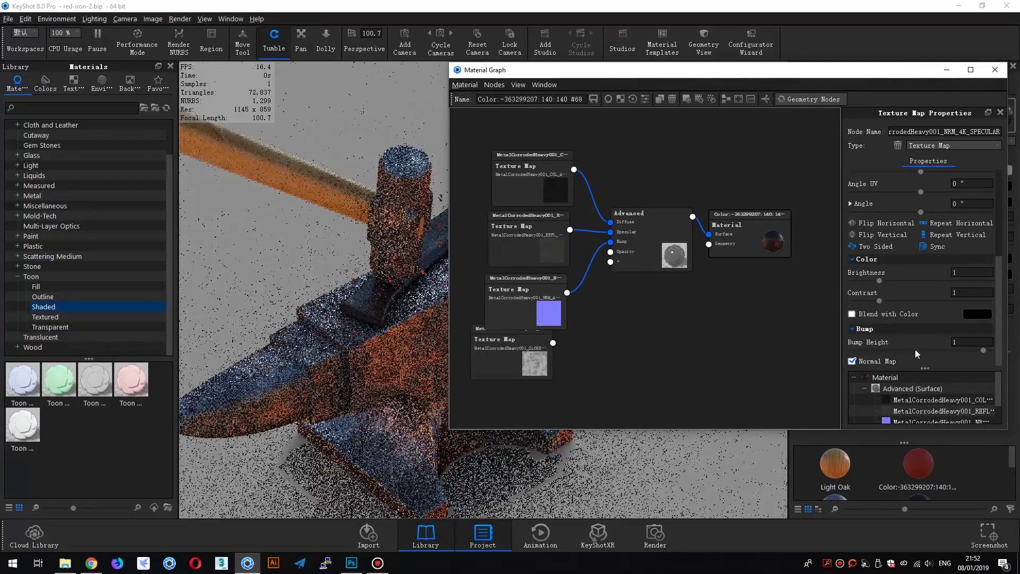
{"action": "left_click", "coordinate": [960, 341]}
{"action": "type", "text": "-"}
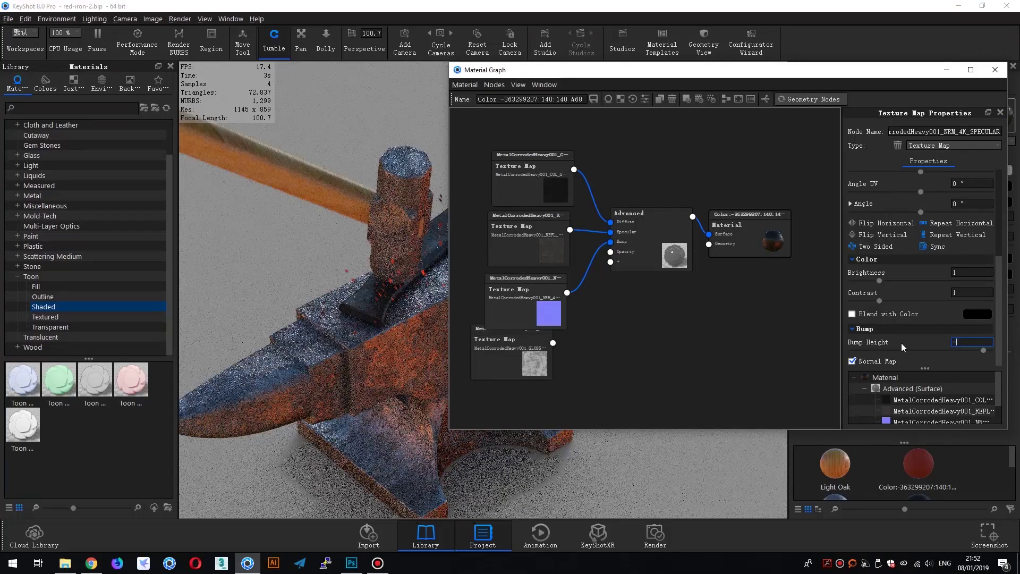
{"action": "type", "text": "1"}
{"action": "key", "text": "Return"}
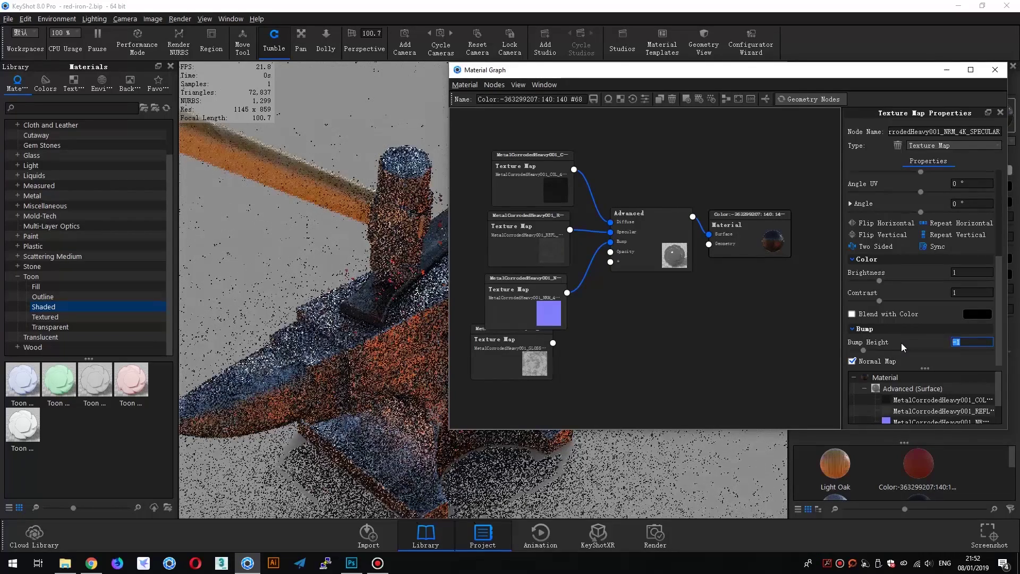
- Wire the GLOSS map into the material's Roughness through a new input
{"action": "left_click_drag", "start_coordinate": [554, 346], "coordinate": [562, 365]}
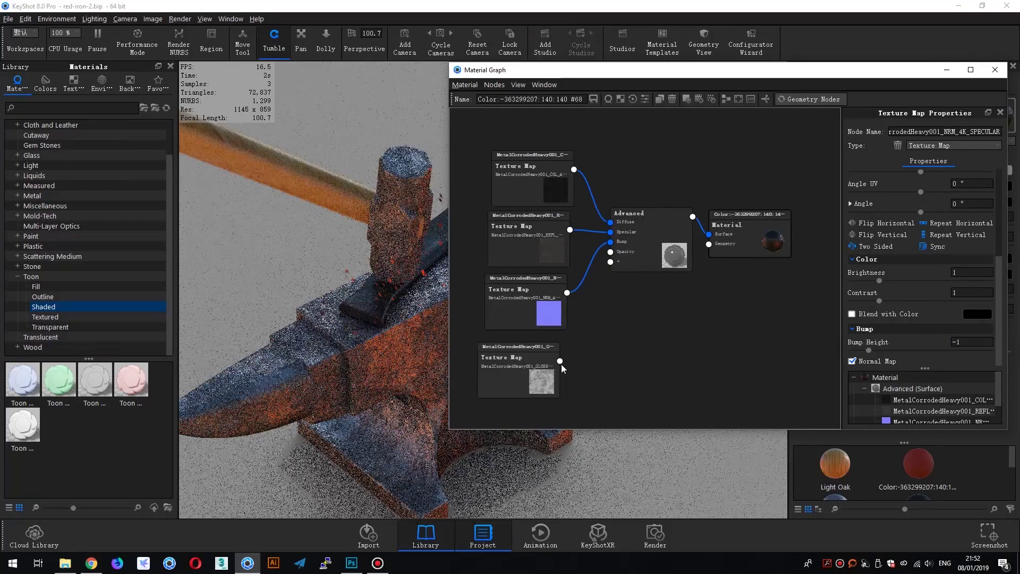
{"action": "left_click_drag", "start_coordinate": [560, 362], "coordinate": [611, 261]}
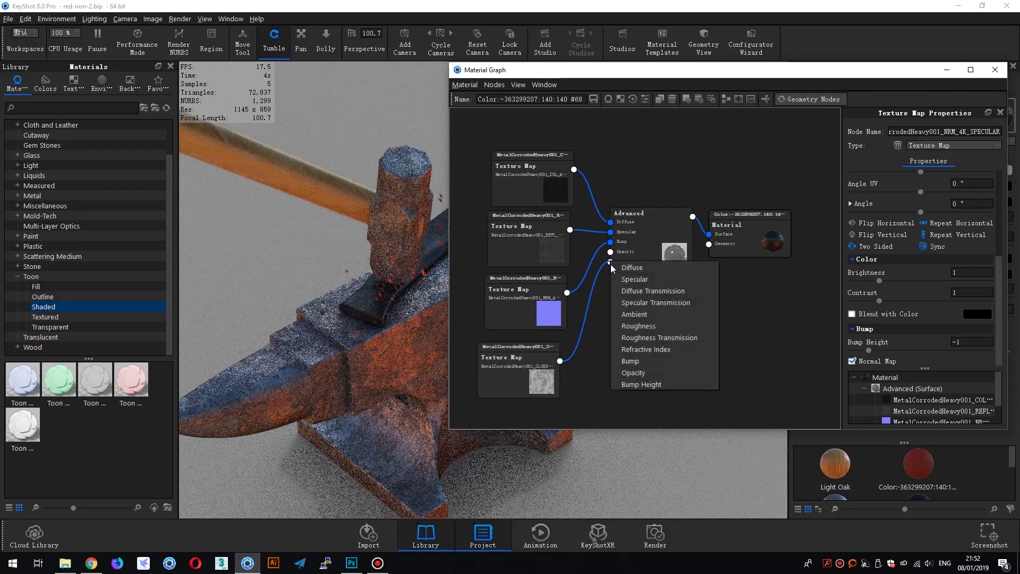
{"action": "left_click", "coordinate": [638, 325]}
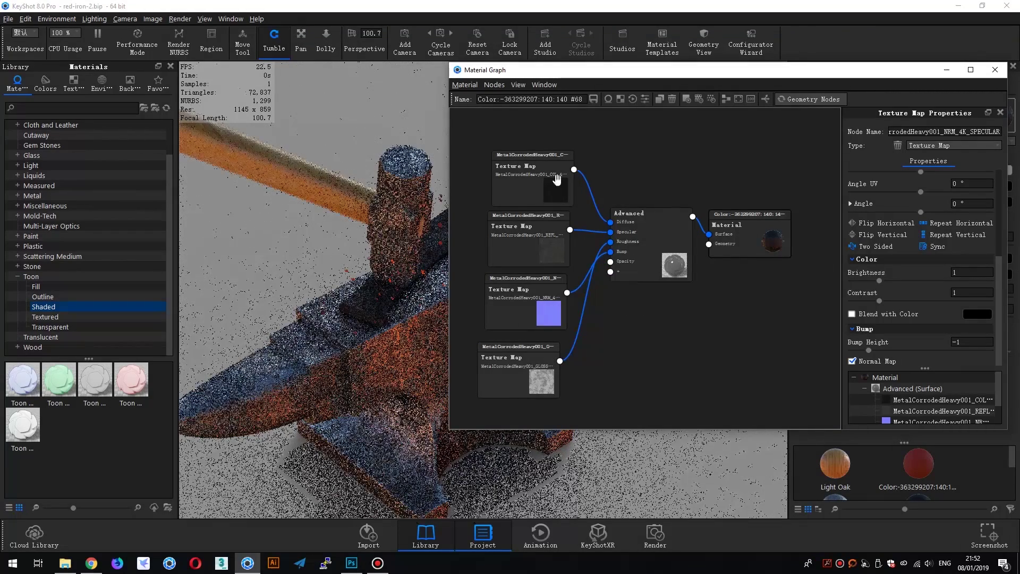
{"action": "left_click_drag", "start_coordinate": [551, 69], "coordinate": [687, 64]}
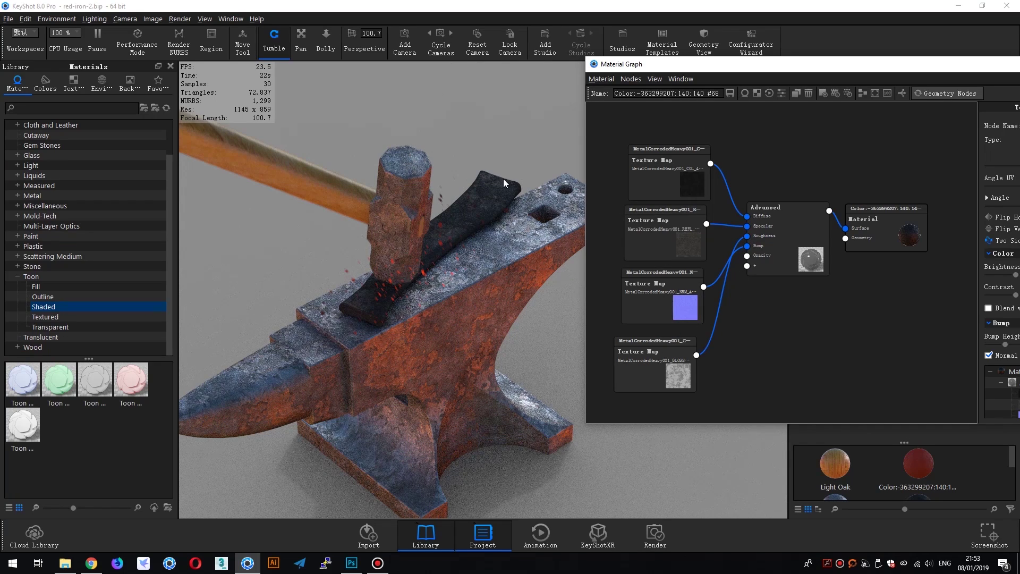
- Add an Emissive material node and attach it to the material as a new label
{"action": "left_click_drag", "start_coordinate": [853, 253], "coordinate": [873, 257]}
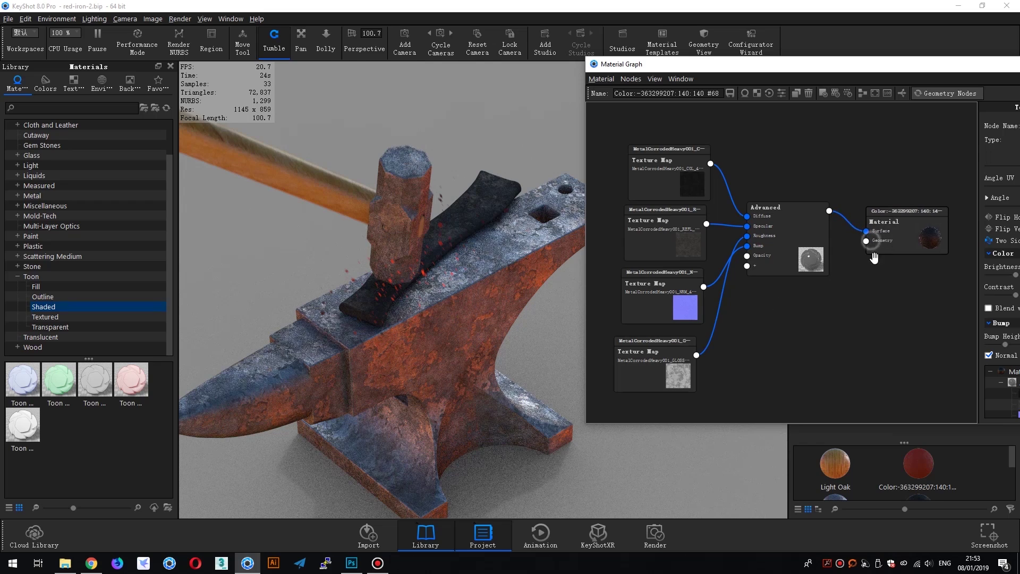
{"action": "right_click", "coordinate": [750, 315]}
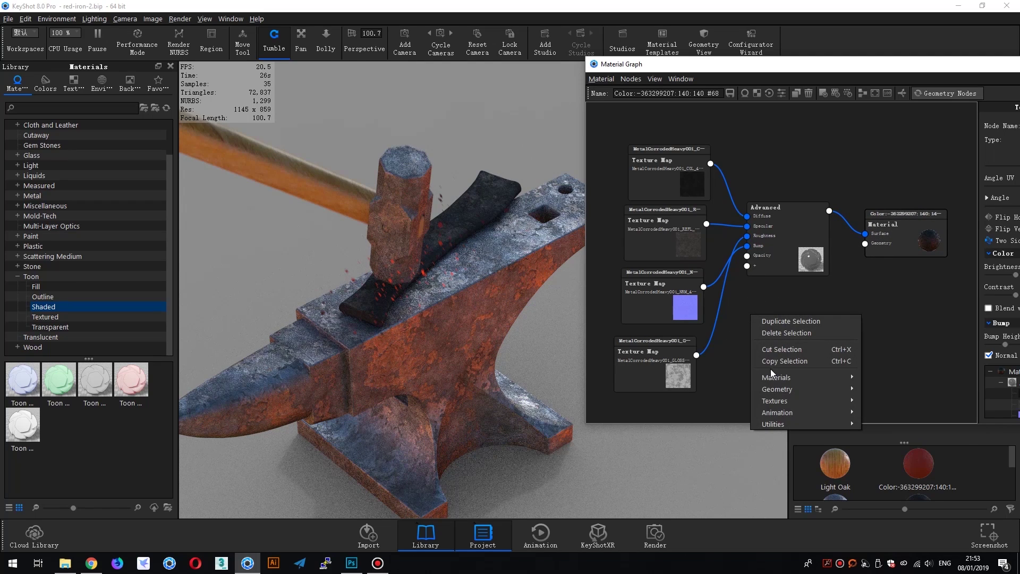
{"action": "mouse_move", "coordinate": [777, 378]}
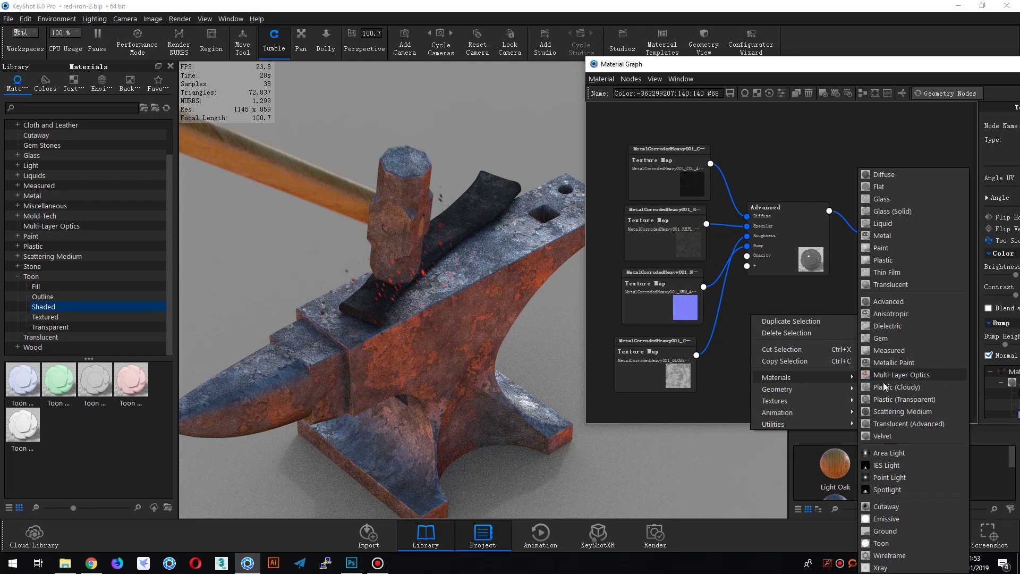
{"action": "left_click", "coordinate": [888, 519]}
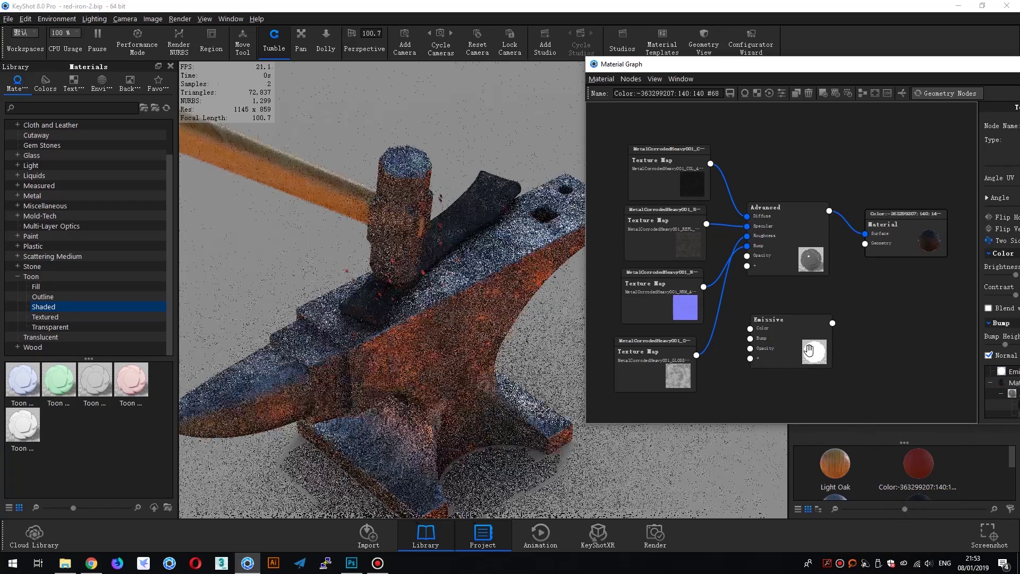
{"action": "left_click_drag", "start_coordinate": [809, 350], "coordinate": [804, 360]}
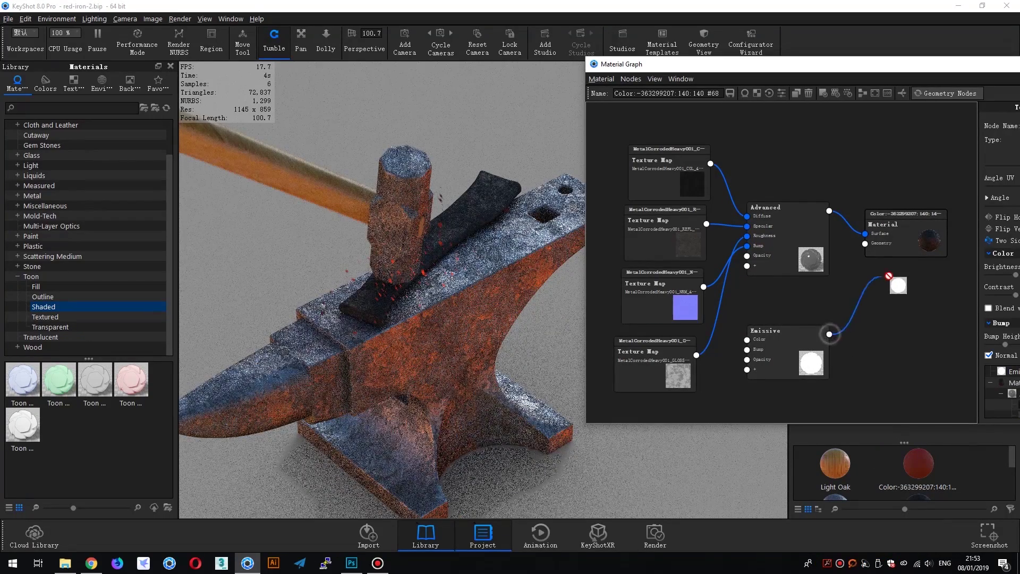
{"action": "left_click_drag", "start_coordinate": [830, 335], "coordinate": [889, 251]}
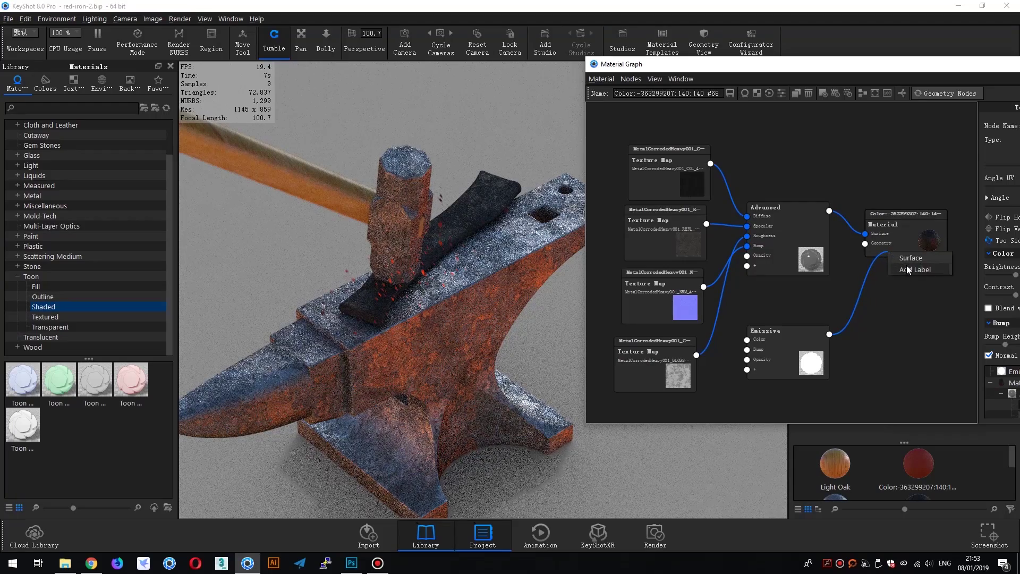
{"action": "left_click", "coordinate": [906, 266]}
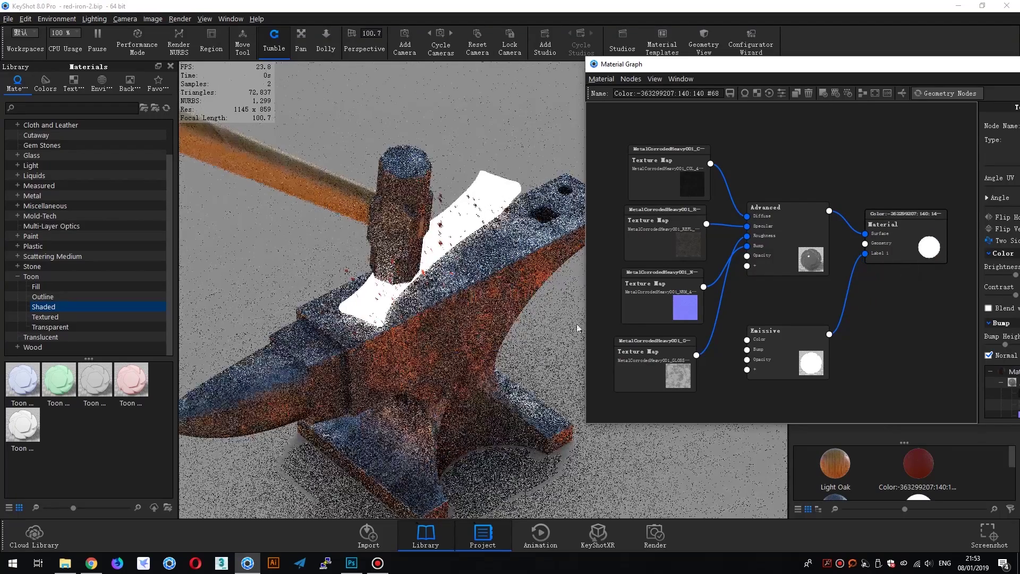
- Tidy the graph by moving the texture nodes up and the Emissive node nearer the output
{"action": "mouse_move", "coordinate": [431, 287]}
{"action": "left_mouse_down"}
{"action": "mouse_move", "coordinate": [373, 286]}
{"action": "mouse_move", "coordinate": [316, 303]}
{"action": "left_mouse_up"}
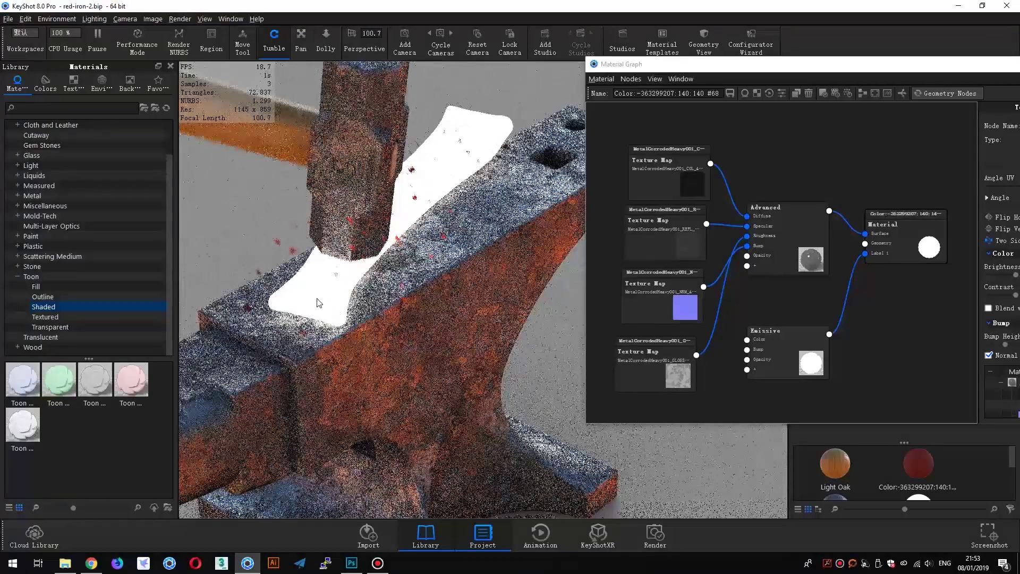
{"action": "left_click_drag", "start_coordinate": [677, 190], "coordinate": [681, 154]}
{"action": "left_click_drag", "start_coordinate": [680, 214], "coordinate": [679, 175]}
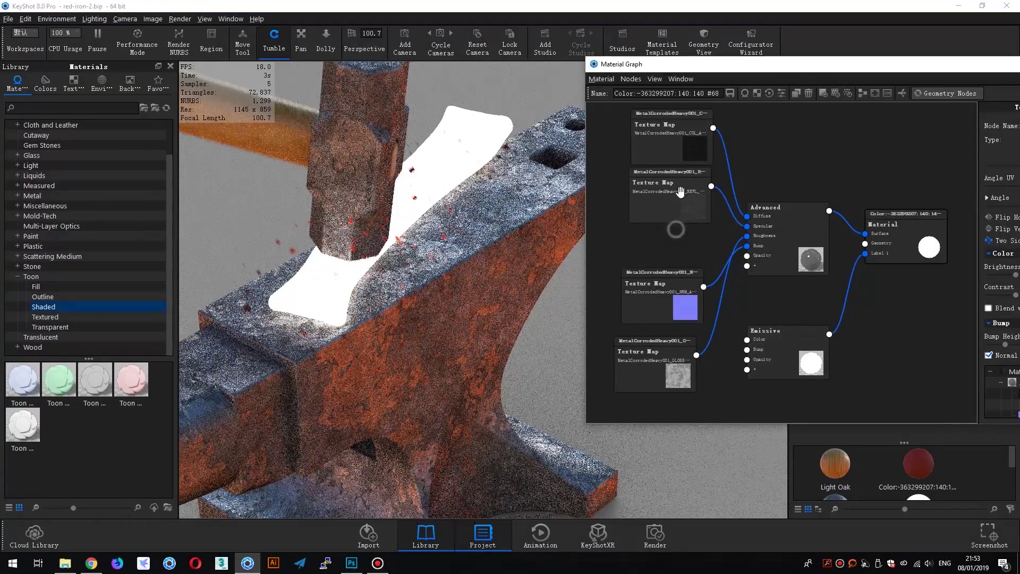
{"action": "left_click_drag", "start_coordinate": [674, 298], "coordinate": [675, 252]}
{"action": "left_click_drag", "start_coordinate": [662, 343], "coordinate": [661, 274]}
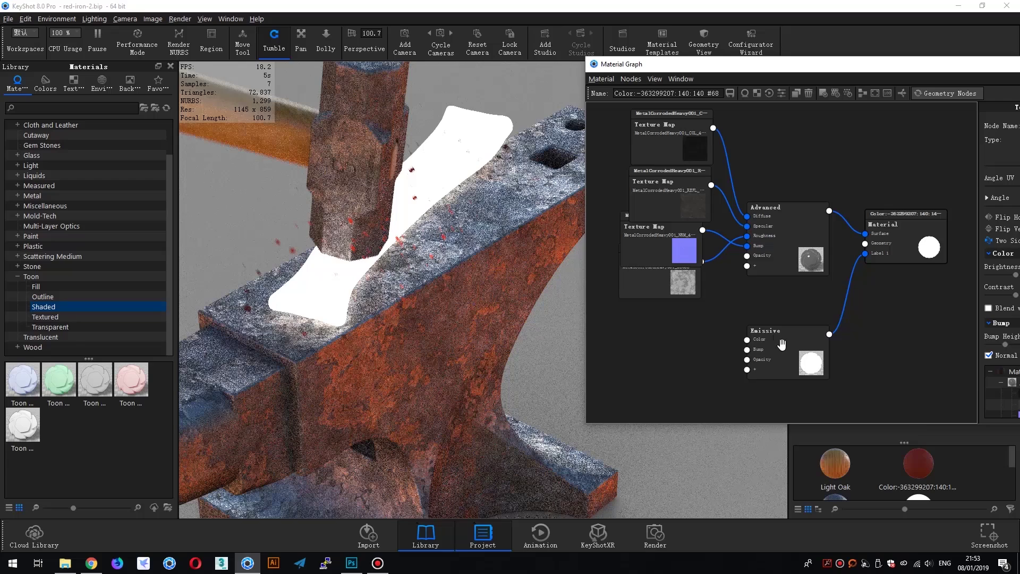
{"action": "mouse_move", "coordinate": [781, 351]}
{"action": "left_mouse_down"}
{"action": "mouse_move", "coordinate": [818, 334]}
{"action": "mouse_move", "coordinate": [810, 342]}
{"action": "left_mouse_up"}
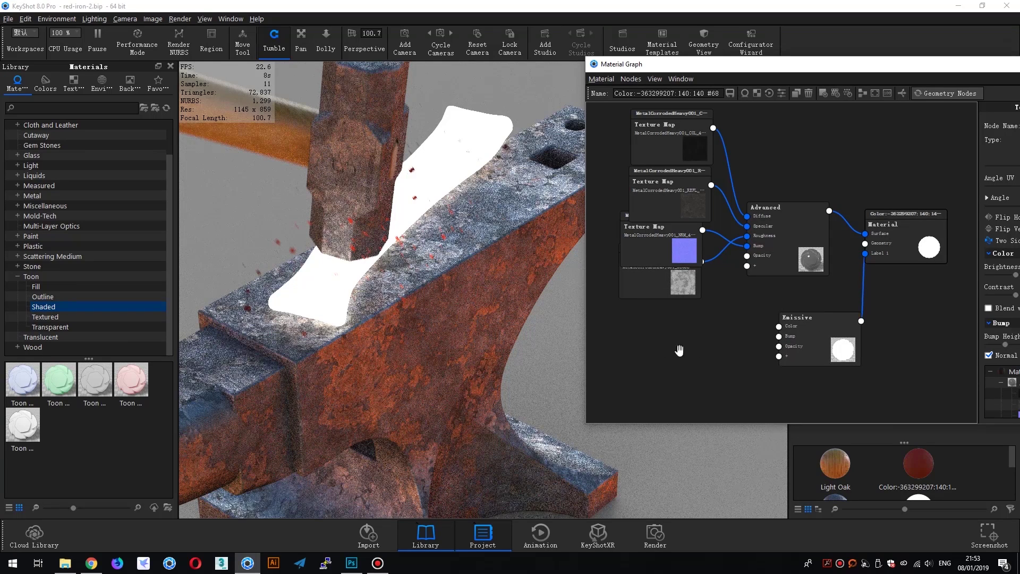
- Add a Color Gradient node feeding the Emissive colour and select it to show its properties
{"action": "right_click", "coordinate": [631, 322]}
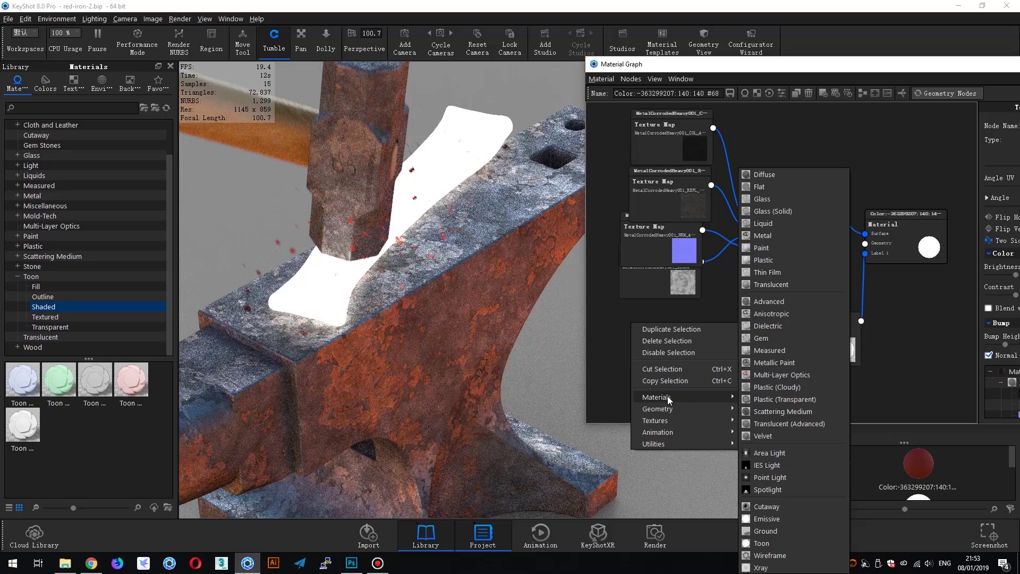
{"action": "mouse_move", "coordinate": [656, 420]}
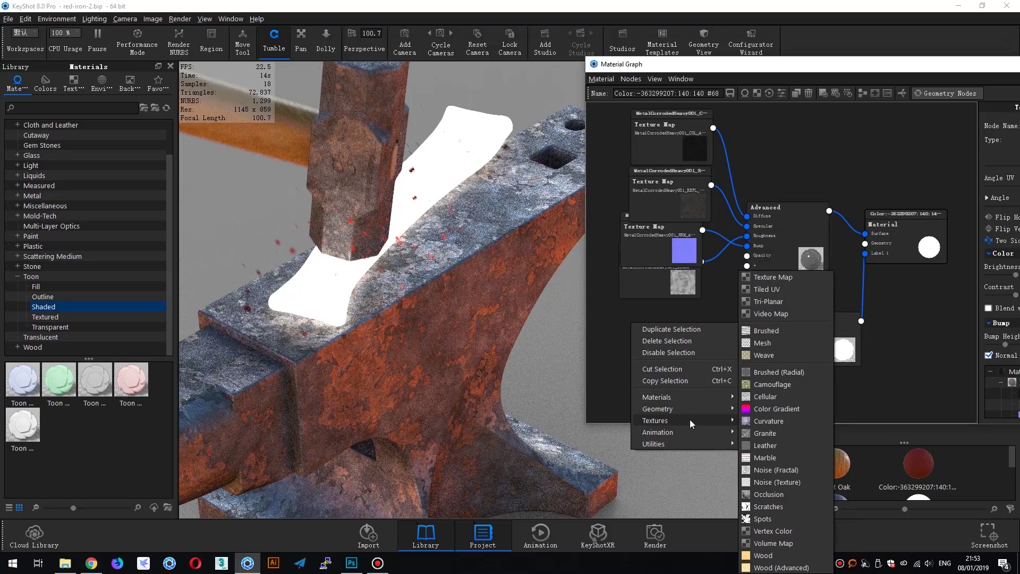
{"action": "left_click", "coordinate": [775, 409]}
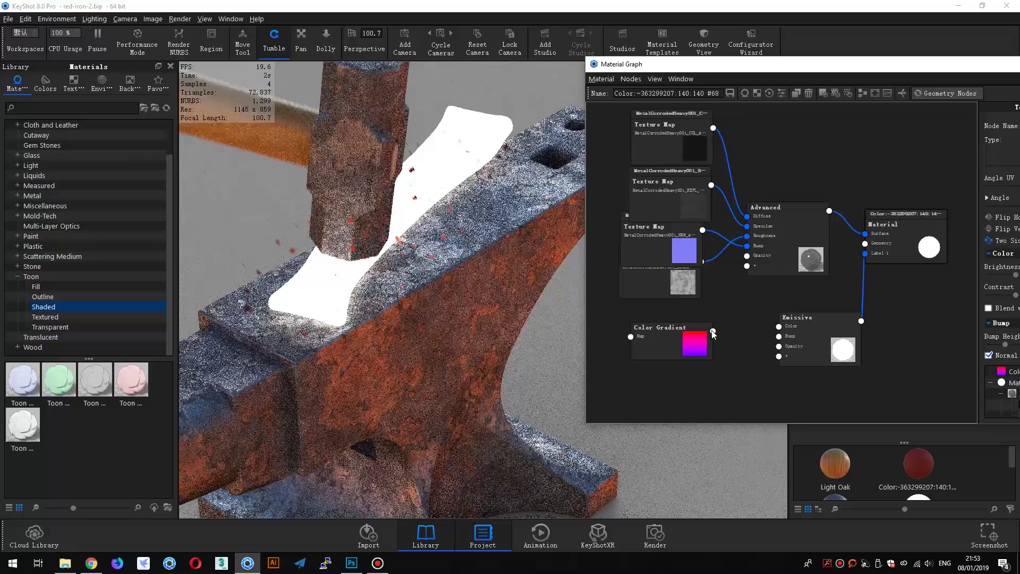
{"action": "left_click_drag", "start_coordinate": [676, 338], "coordinate": [780, 328]}
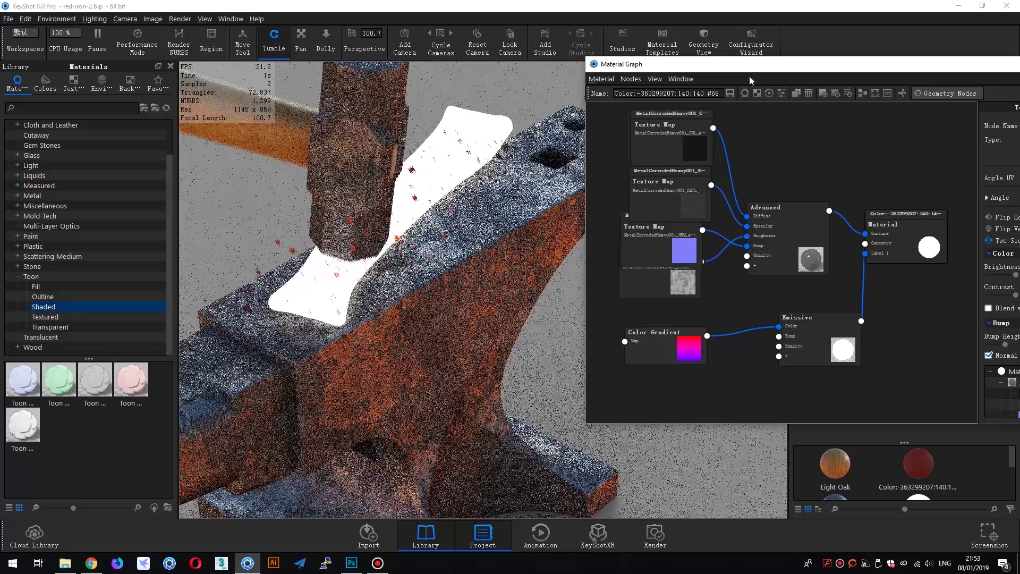
{"action": "left_click_drag", "start_coordinate": [755, 65], "coordinate": [680, 60]}
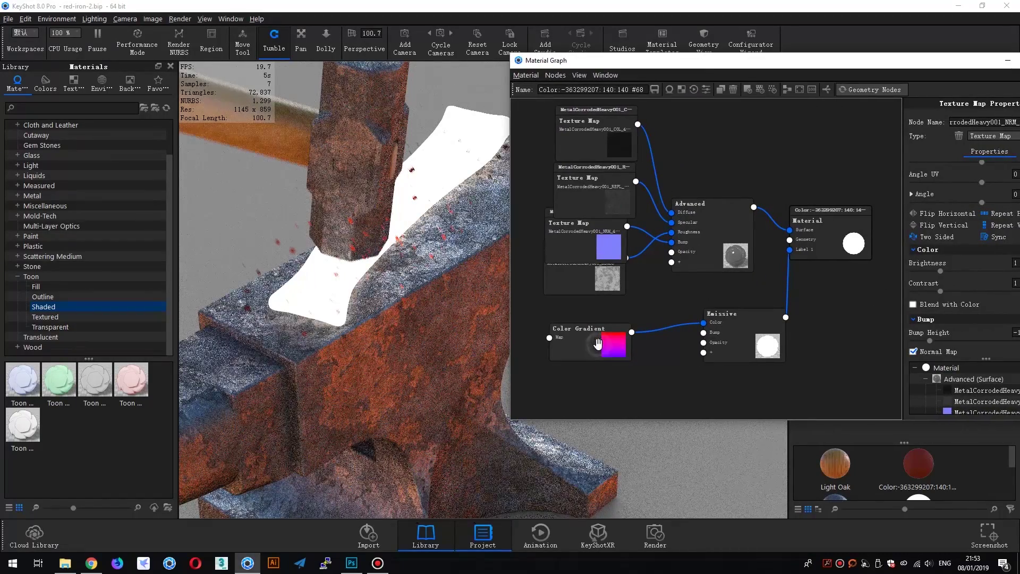
{"action": "left_click", "coordinate": [598, 342]}
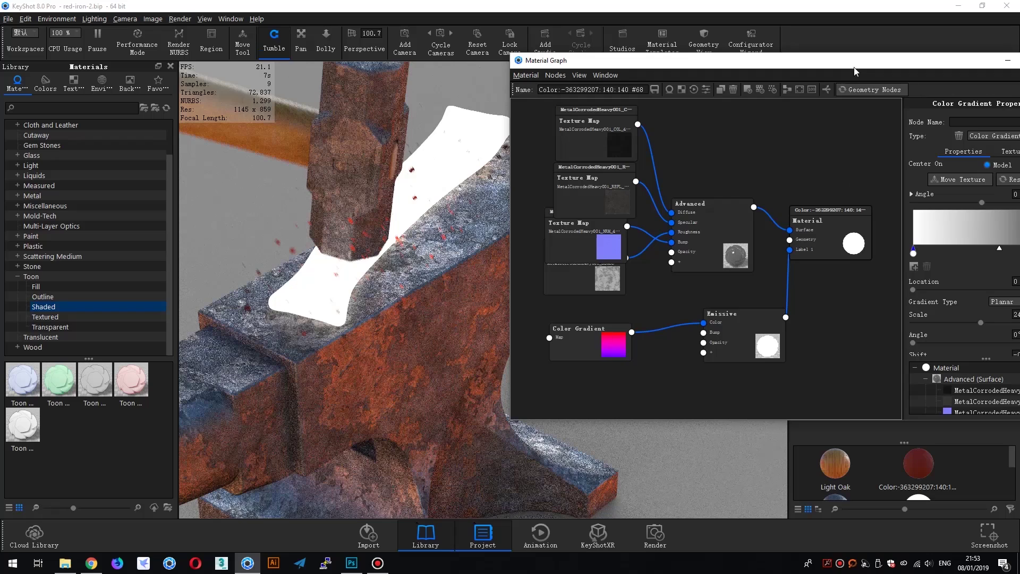
{"action": "left_click_drag", "start_coordinate": [859, 68], "coordinate": [786, 55]}
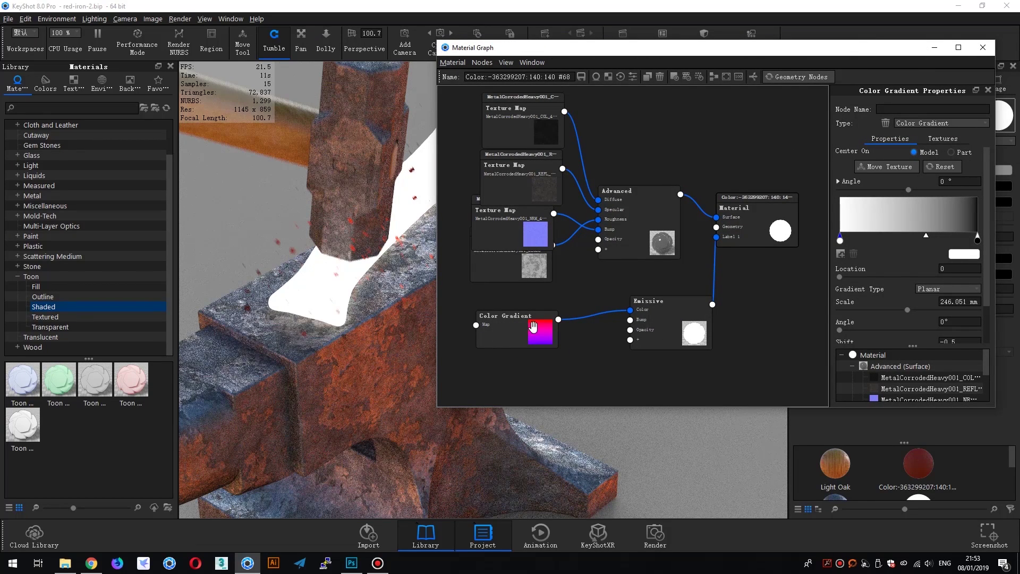
{"action": "left_click", "coordinate": [508, 334]}
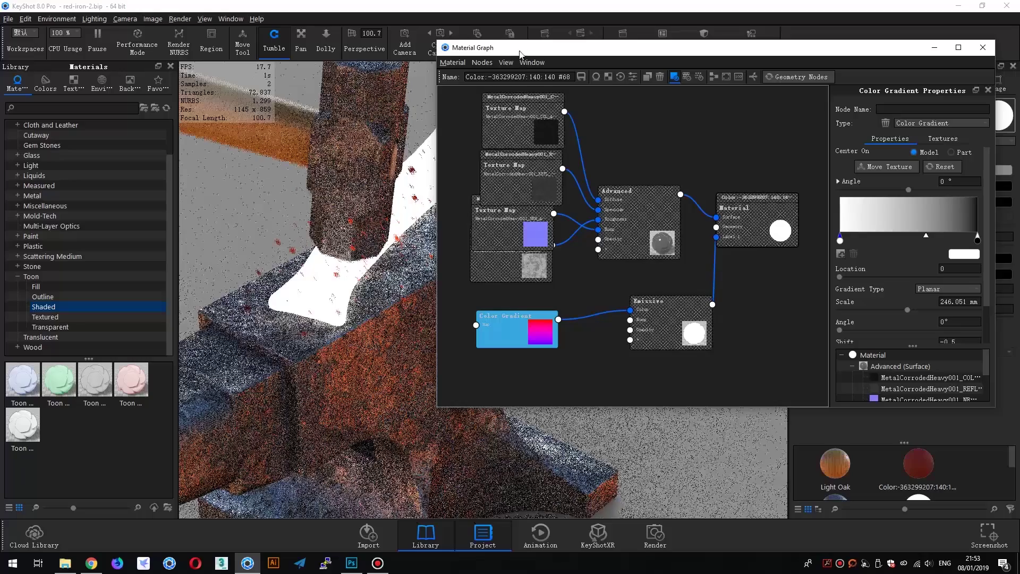
- Centre the gradient on the Part and start Move Texture, orbiting around the iron bar
{"action": "left_click_drag", "start_coordinate": [505, 44], "coordinate": [532, 61]}
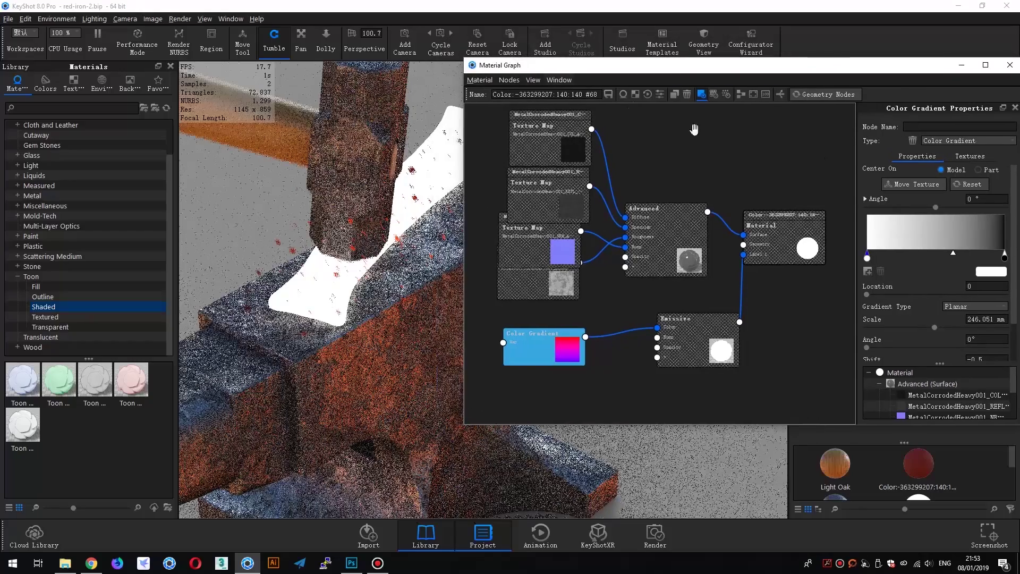
{"action": "left_click", "coordinate": [980, 169]}
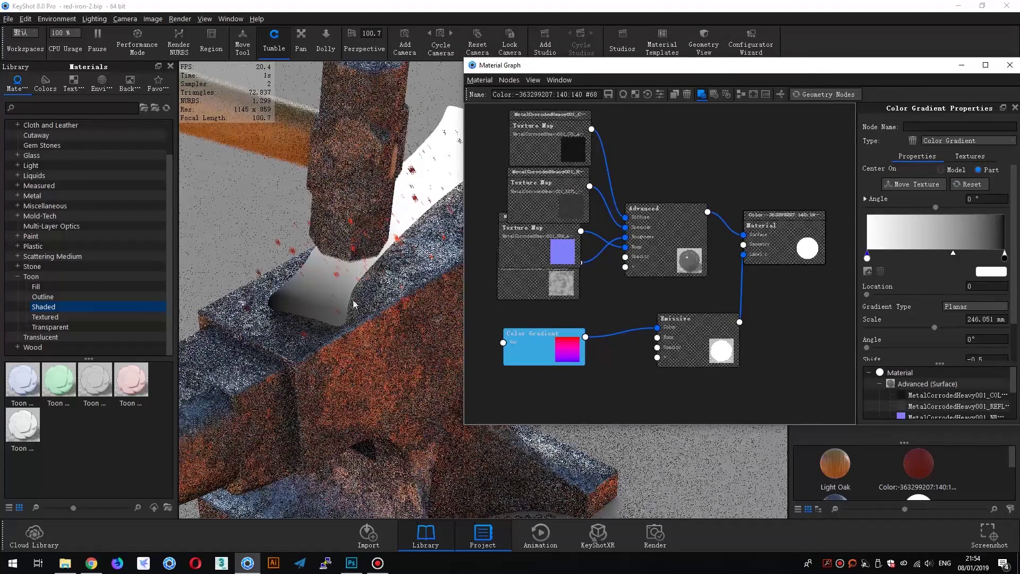
{"action": "left_click", "coordinate": [908, 185]}
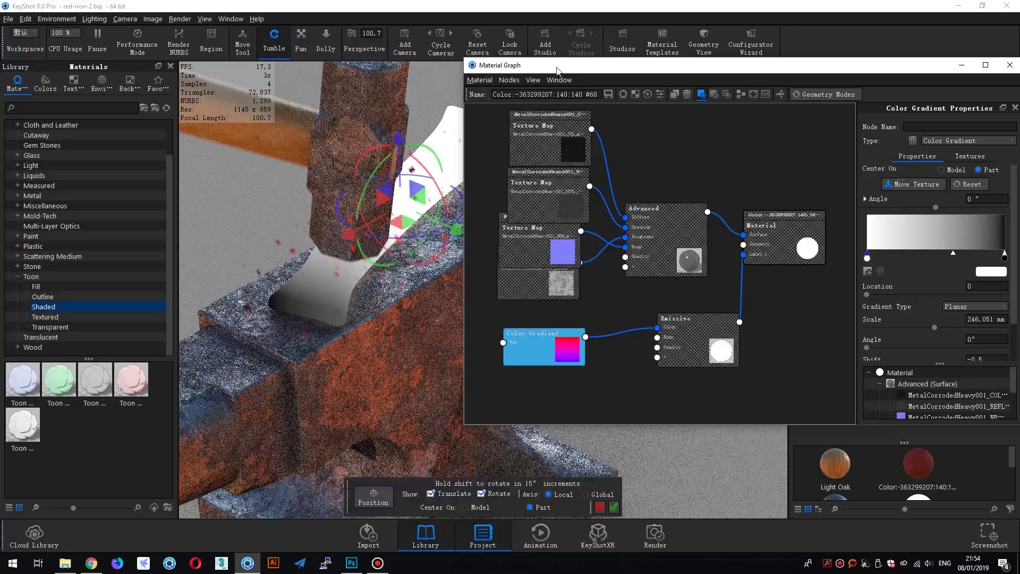
{"action": "left_click_drag", "start_coordinate": [558, 71], "coordinate": [634, 81]}
{"action": "left_click_drag", "start_coordinate": [466, 204], "coordinate": [323, 239]}
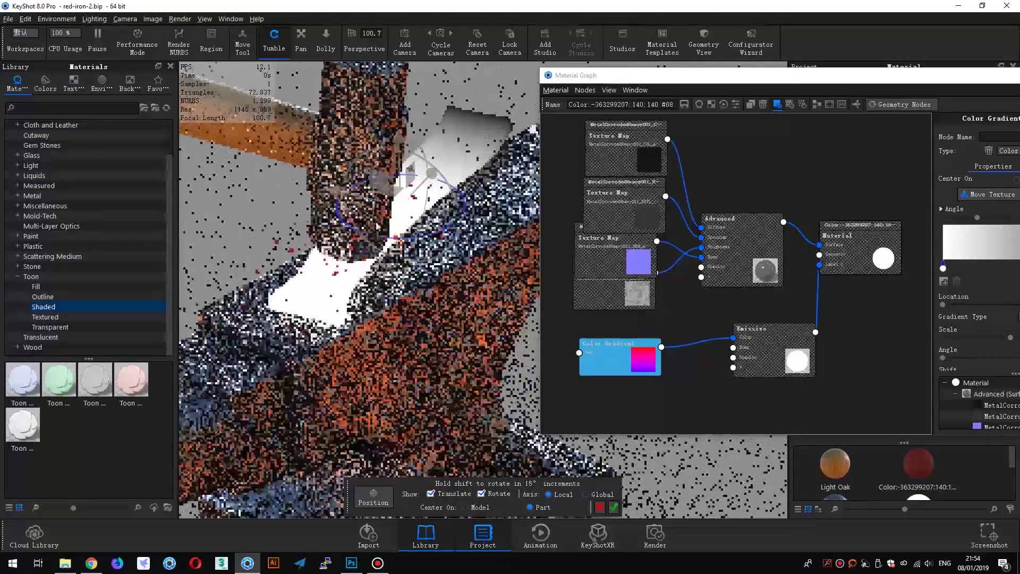
{"action": "left_click_drag", "start_coordinate": [320, 239], "coordinate": [361, 254]}
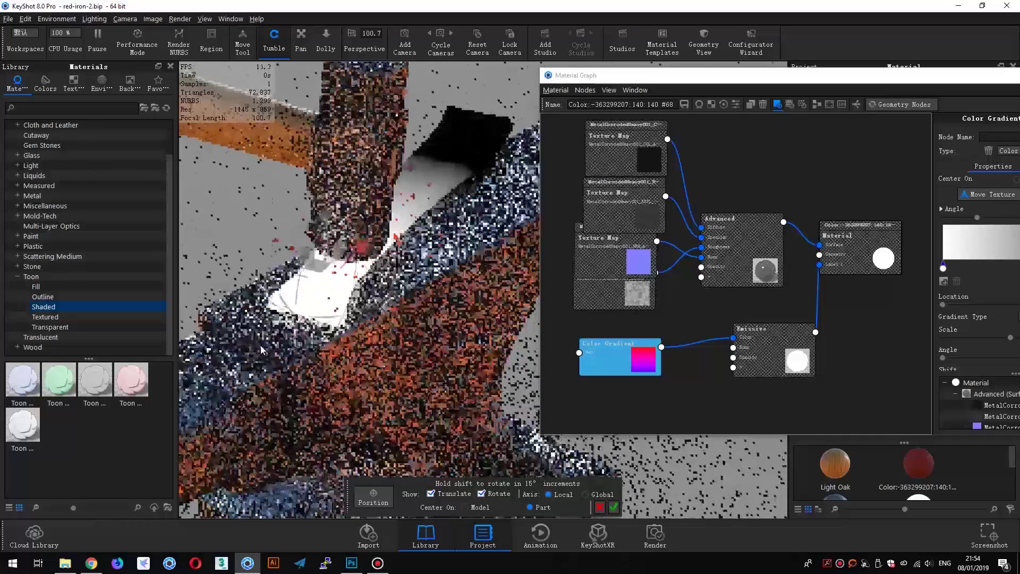
- Rotate the gradient to about -134.5 degrees, confirm it, and compare with the Photoshop reference
{"action": "mouse_move", "coordinate": [633, 68]}
{"action": "left_mouse_down"}
{"action": "mouse_move", "coordinate": [634, 80]}
{"action": "mouse_move", "coordinate": [506, 82]}
{"action": "left_mouse_up"}
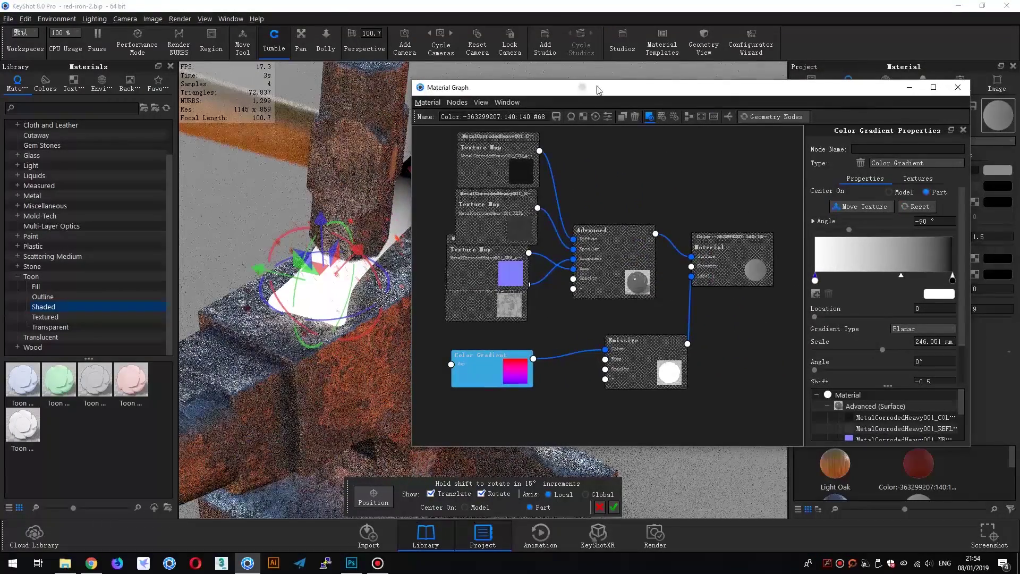
{"action": "left_click_drag", "start_coordinate": [598, 89], "coordinate": [693, 79]}
{"action": "left_click_drag", "start_coordinate": [388, 261], "coordinate": [363, 279]}
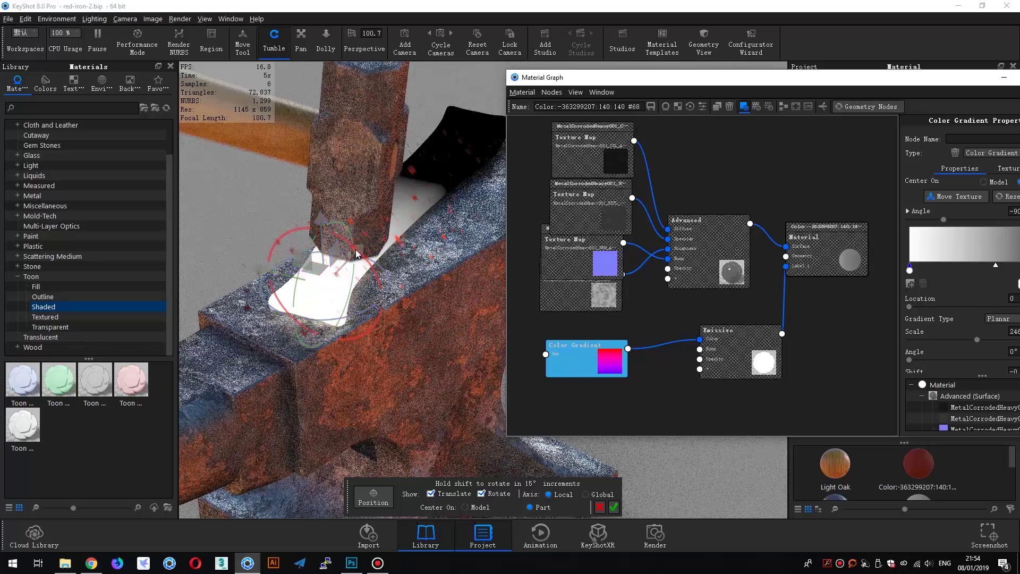
{"action": "left_click", "coordinate": [613, 508]}
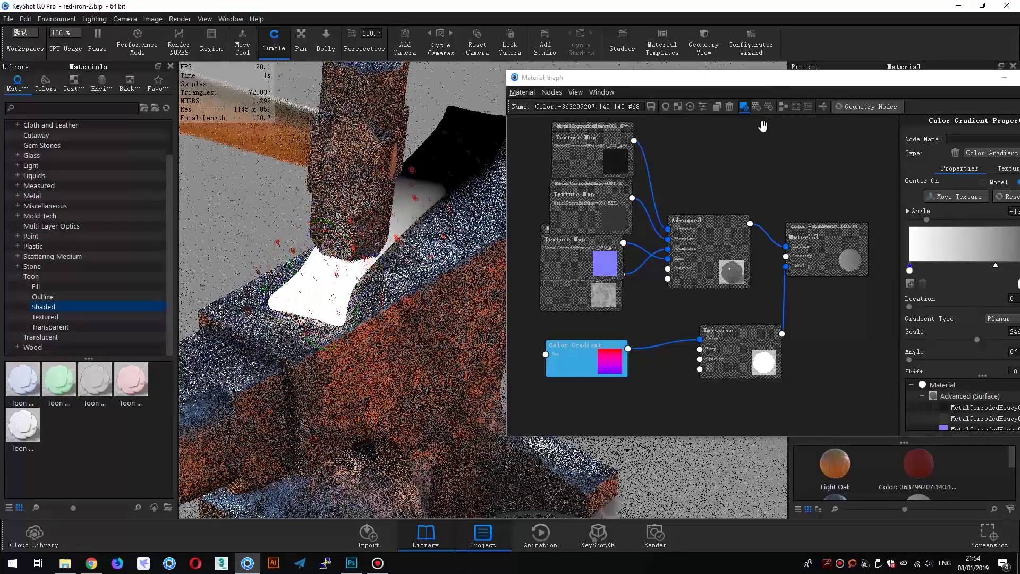
{"action": "left_click_drag", "start_coordinate": [773, 83], "coordinate": [687, 62]}
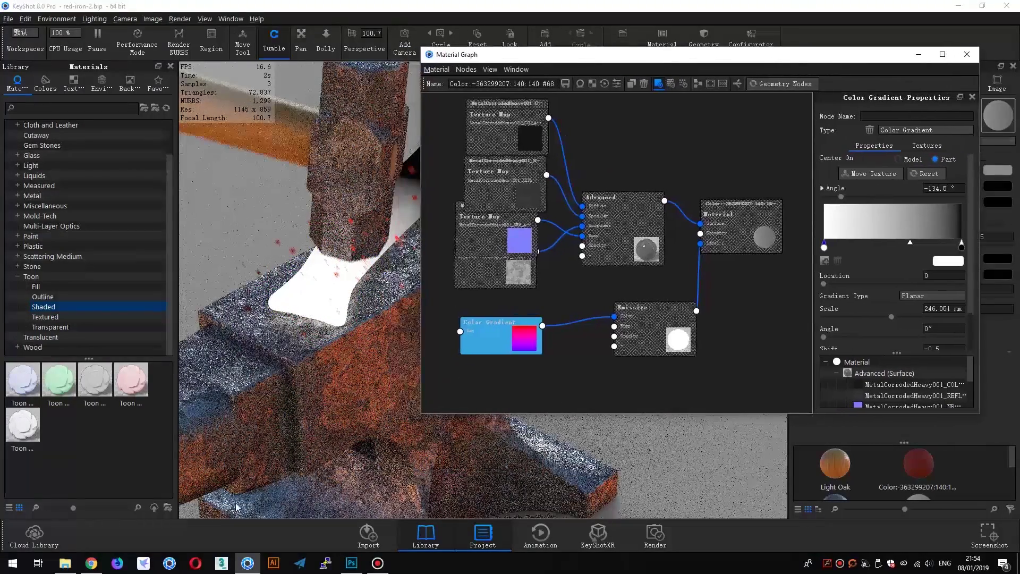
{"action": "left_click", "coordinate": [351, 563]}
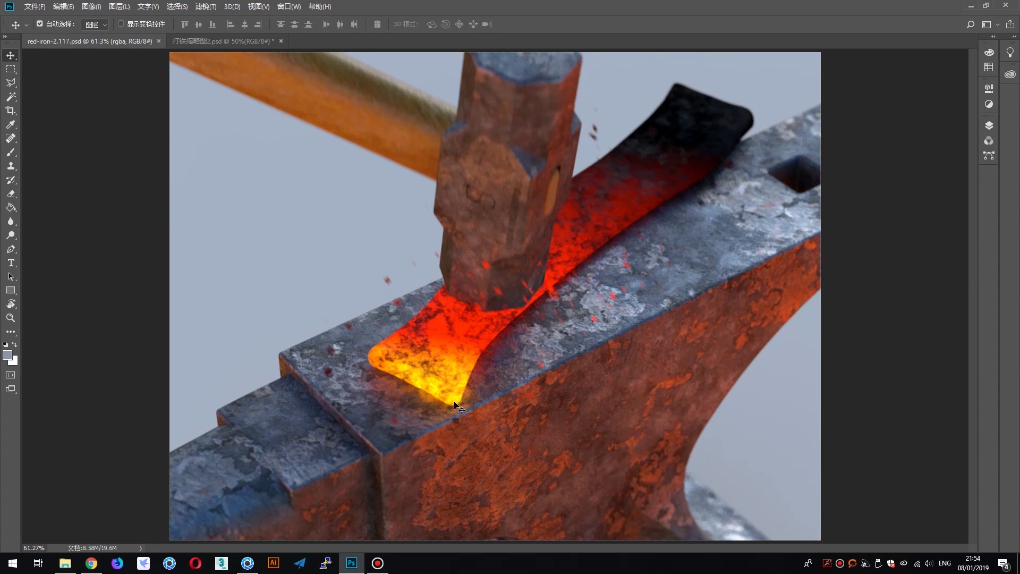
{"action": "key", "text": "alt+Tab"}
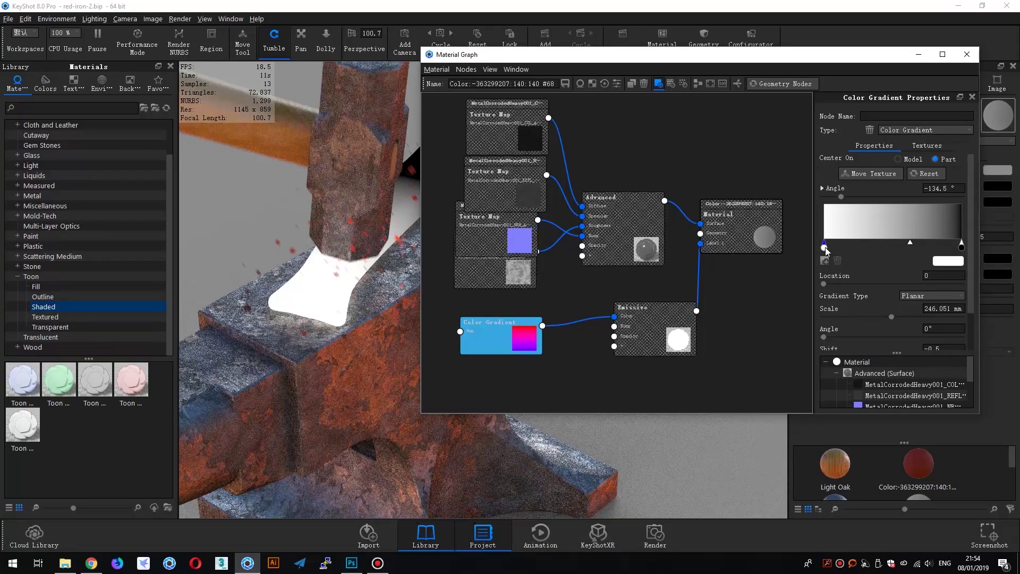
- Set the first gradient stop to a yellow-orange colour
{"action": "double_click", "coordinate": [825, 248]}
{"action": "left_click", "coordinate": [959, 191]}
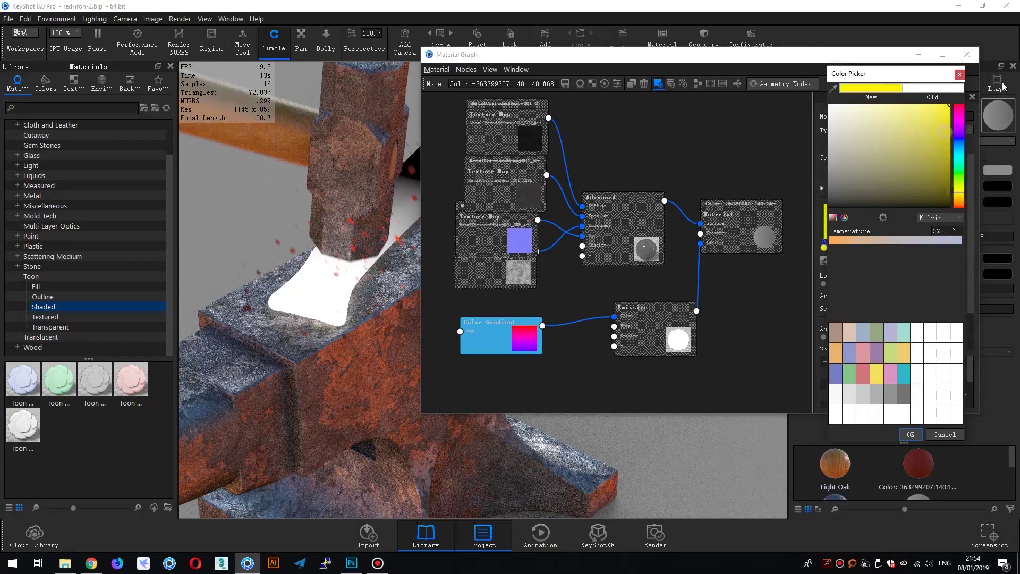
{"action": "left_click", "coordinate": [959, 198]}
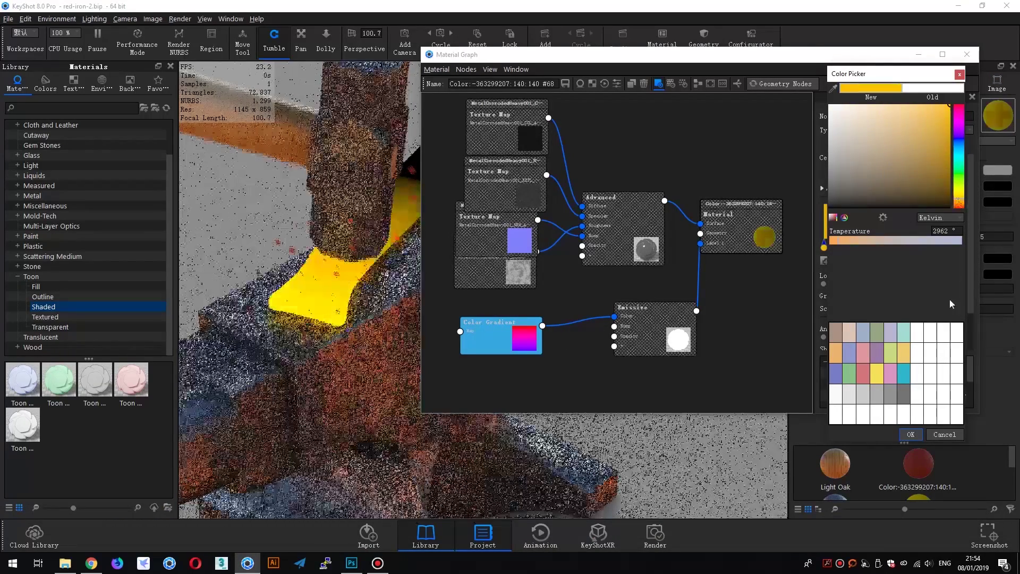
{"action": "left_click", "coordinate": [913, 435]}
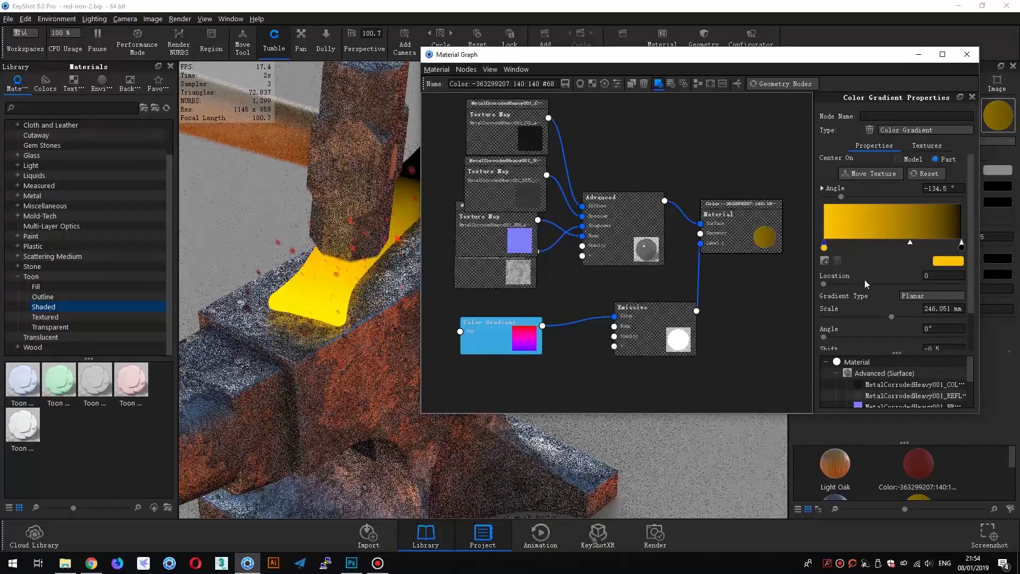
- Add an orange middle stop near 0.4 and slide the black end stop to 0.88
{"action": "left_click", "coordinate": [875, 237]}
{"action": "left_click_drag", "start_coordinate": [876, 247], "coordinate": [880, 247]}
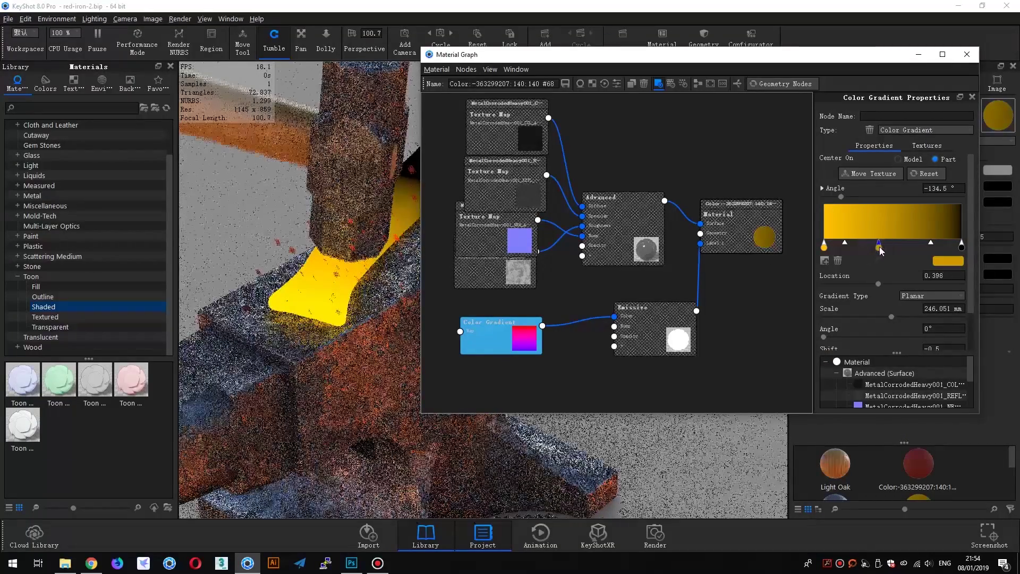
{"action": "double_click", "coordinate": [879, 248]}
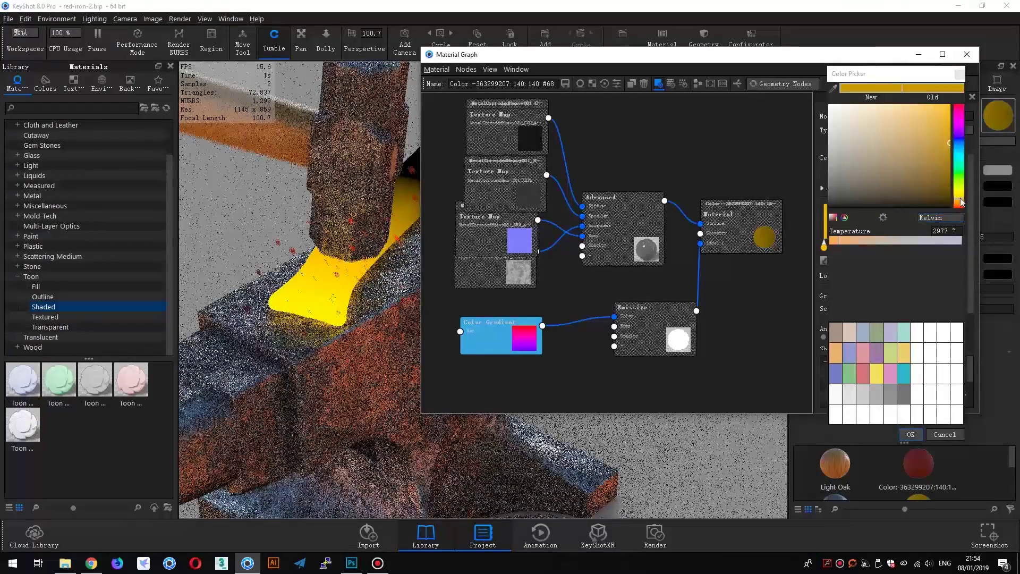
{"action": "left_click_drag", "start_coordinate": [958, 209], "coordinate": [948, 191]}
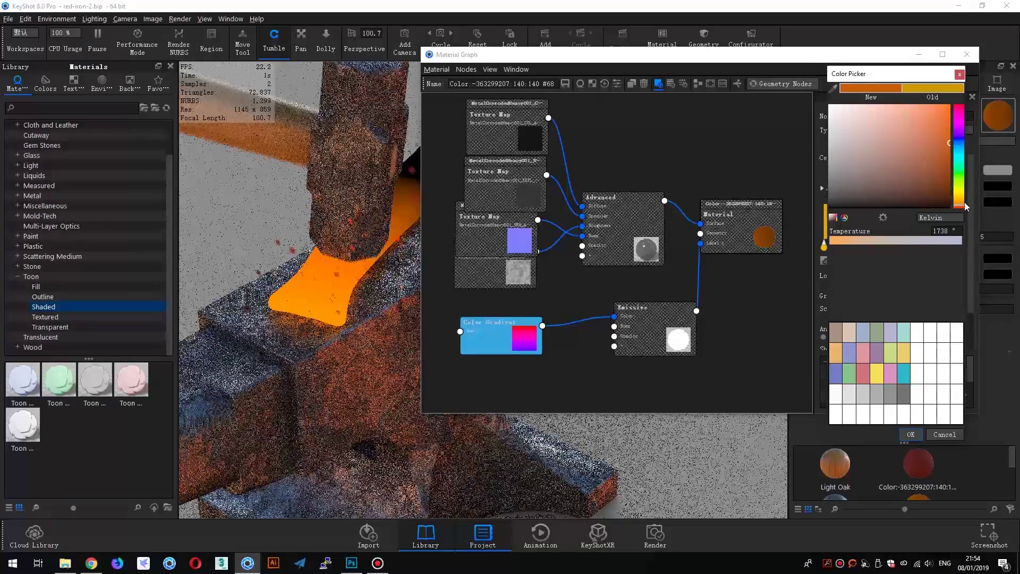
{"action": "mouse_move", "coordinate": [961, 209]}
{"action": "left_mouse_down"}
{"action": "mouse_move", "coordinate": [948, 176]}
{"action": "mouse_move", "coordinate": [964, 168]}
{"action": "left_mouse_up"}
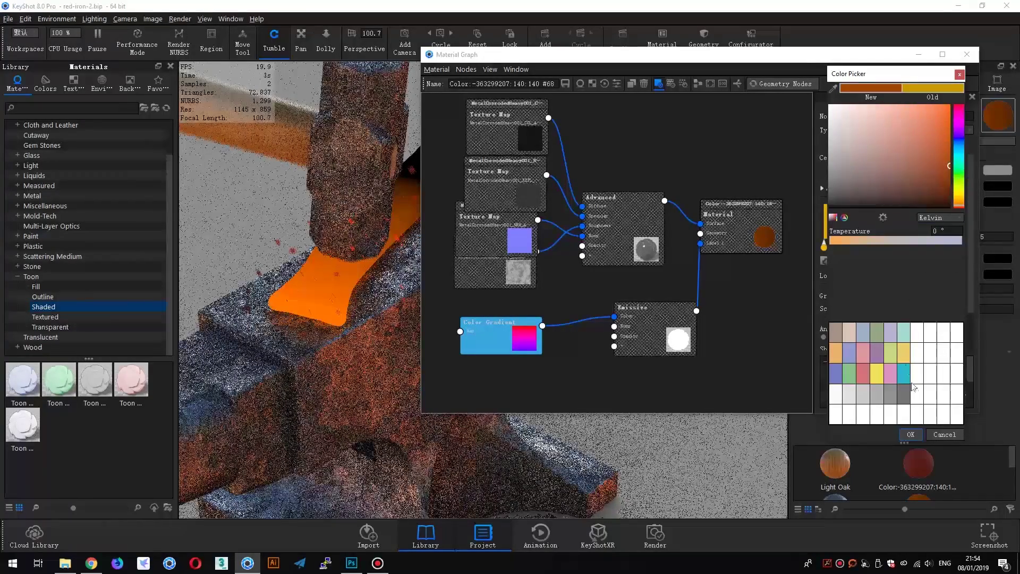
{"action": "left_click", "coordinate": [910, 434]}
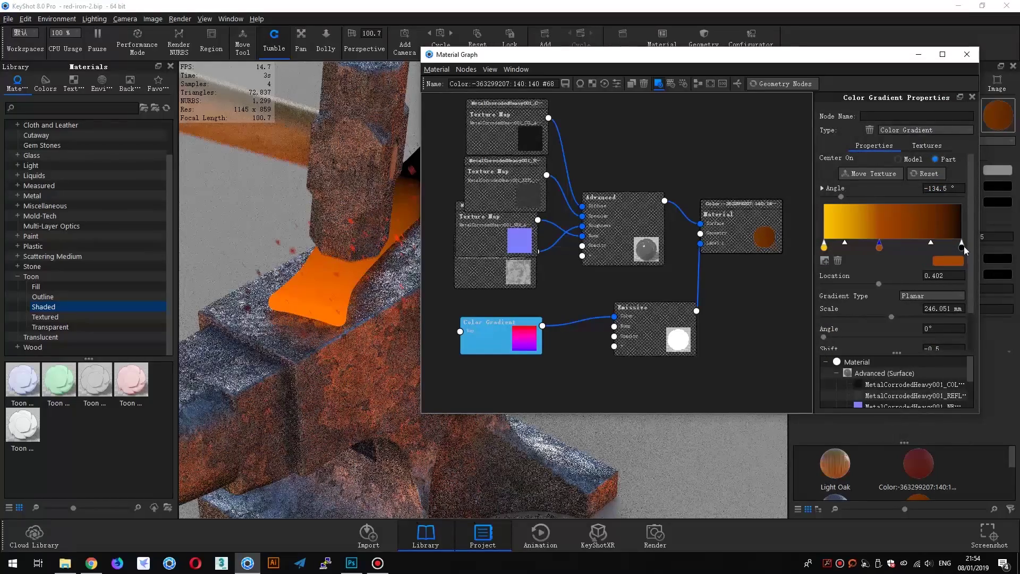
{"action": "left_click_drag", "start_coordinate": [962, 244], "coordinate": [944, 243]}
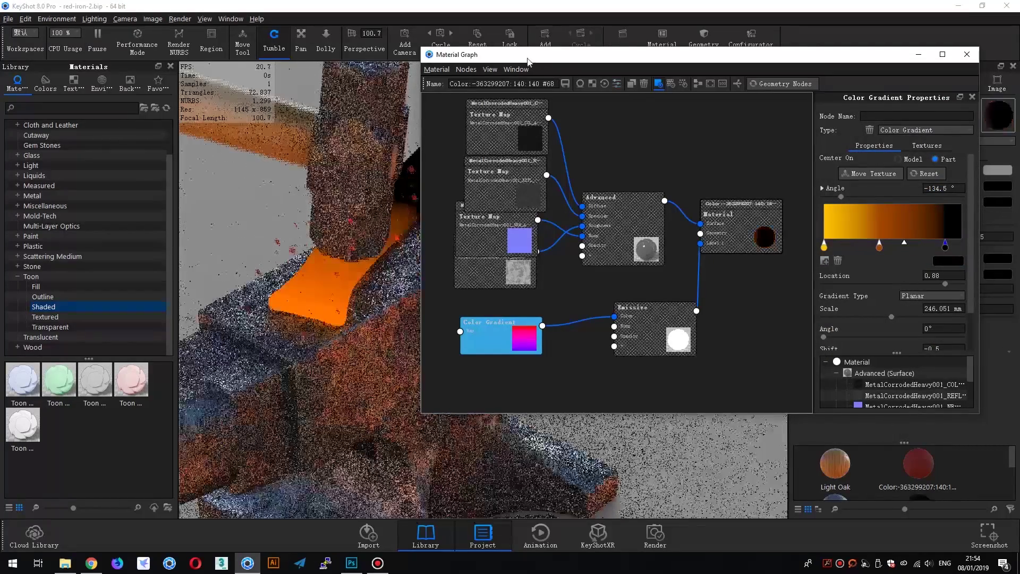
{"action": "left_click_drag", "start_coordinate": [528, 63], "coordinate": [521, 52]}
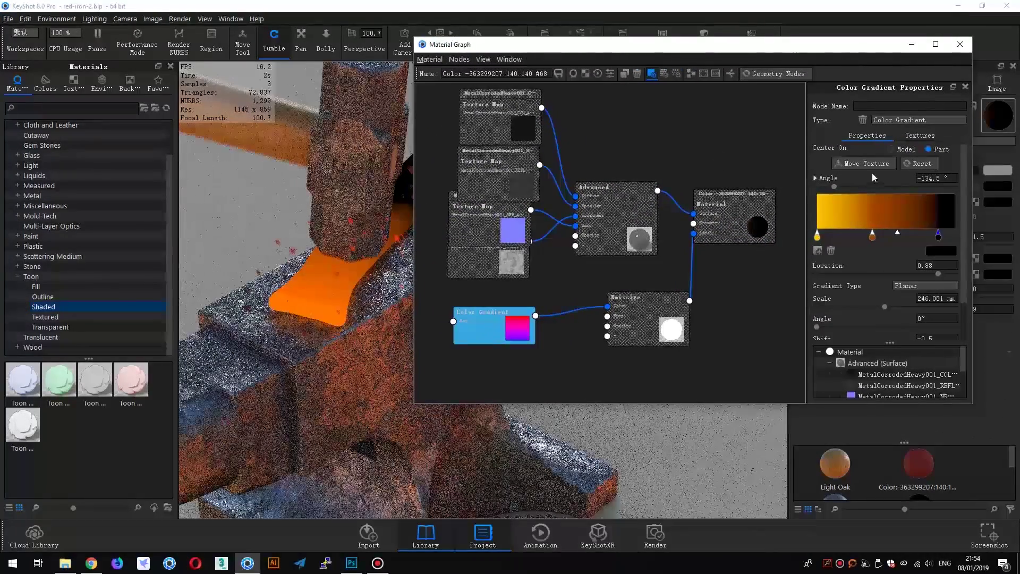
- Shift, enlarge and slightly rotate the orange gradient on the bar, then deselect its node
{"action": "left_click", "coordinate": [871, 164]}
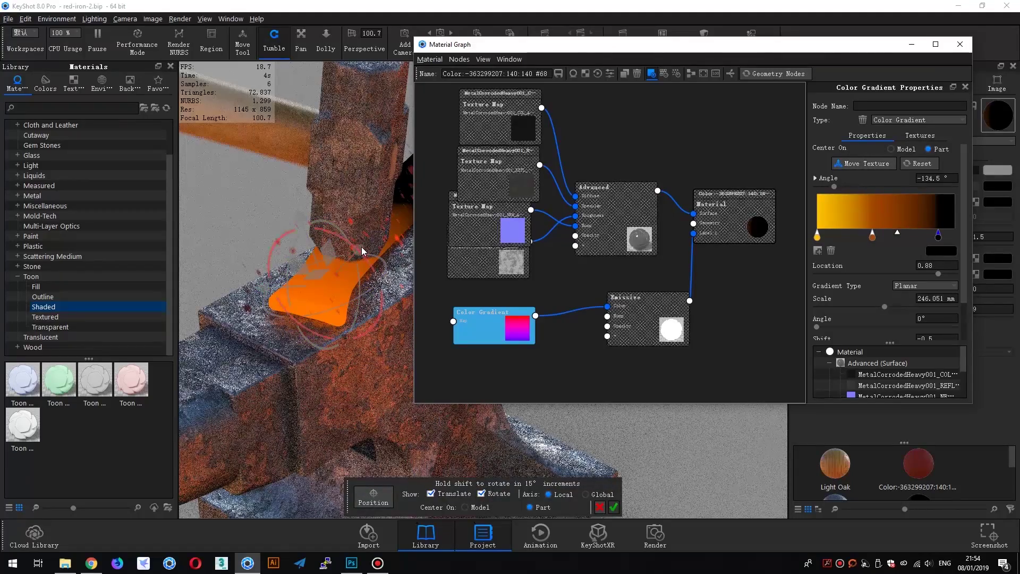
{"action": "left_click_drag", "start_coordinate": [361, 251], "coordinate": [389, 210]}
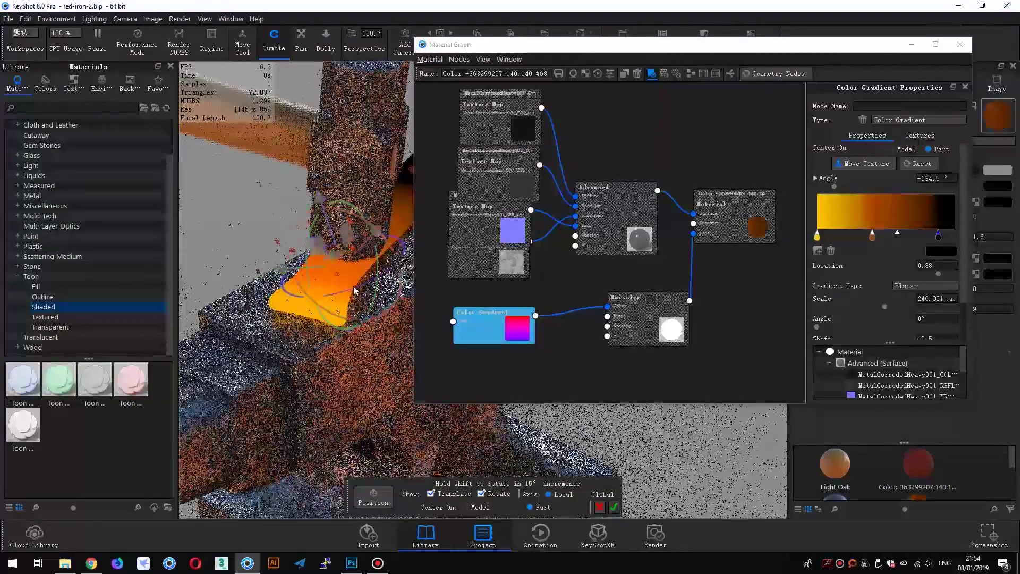
{"action": "left_click_drag", "start_coordinate": [355, 290], "coordinate": [359, 288]}
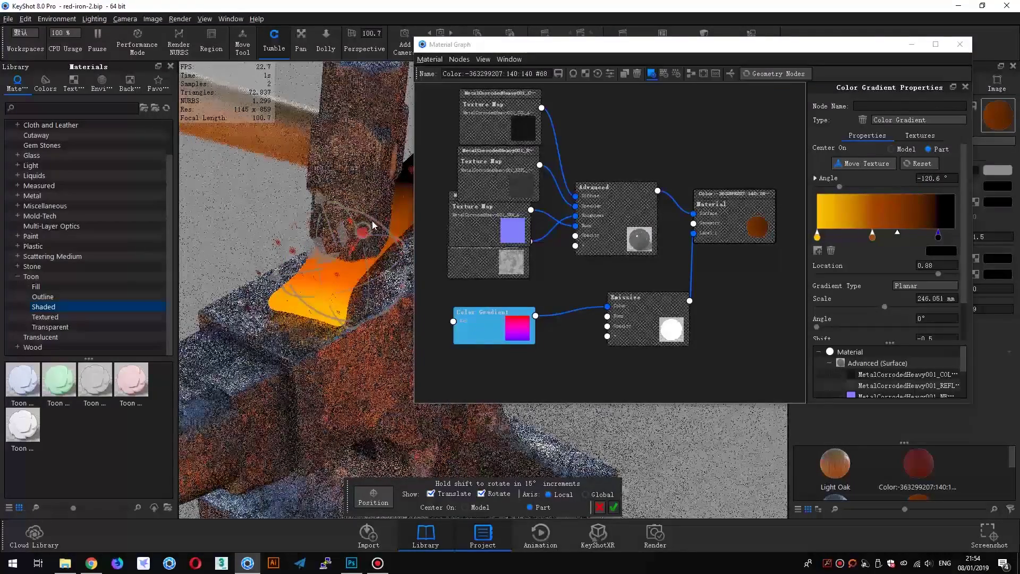
{"action": "left_click", "coordinate": [613, 507]}
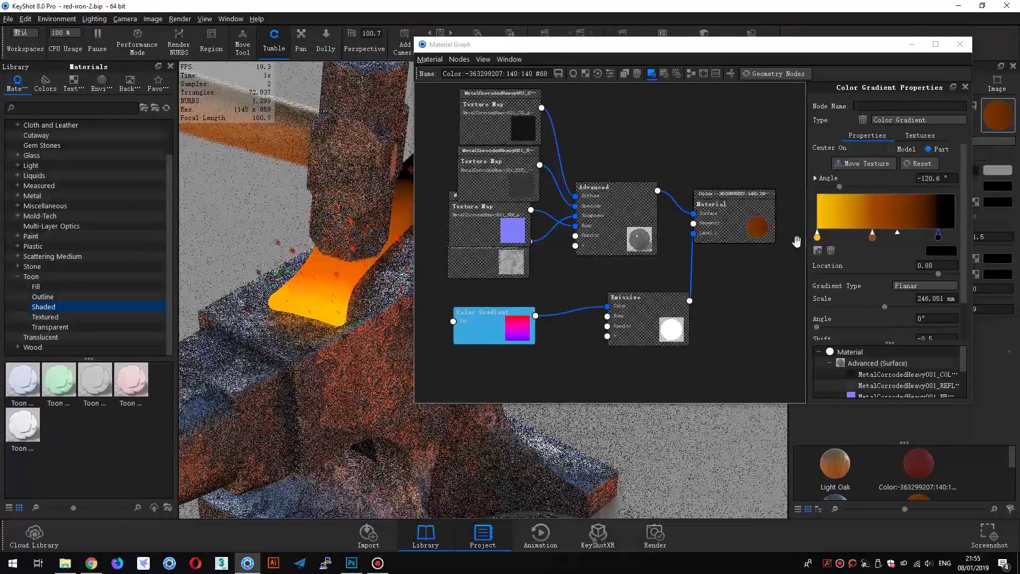
{"action": "left_click", "coordinate": [574, 372]}
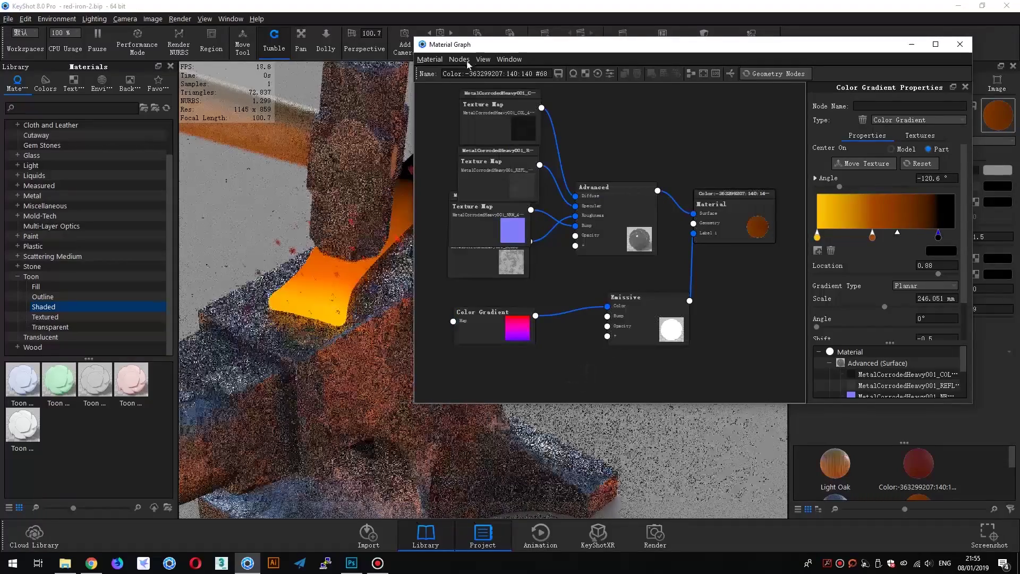
- Tidy the graph by moving the Emissive and Color Gradient nodes up
{"action": "left_click_drag", "start_coordinate": [490, 45], "coordinate": [586, 70]}
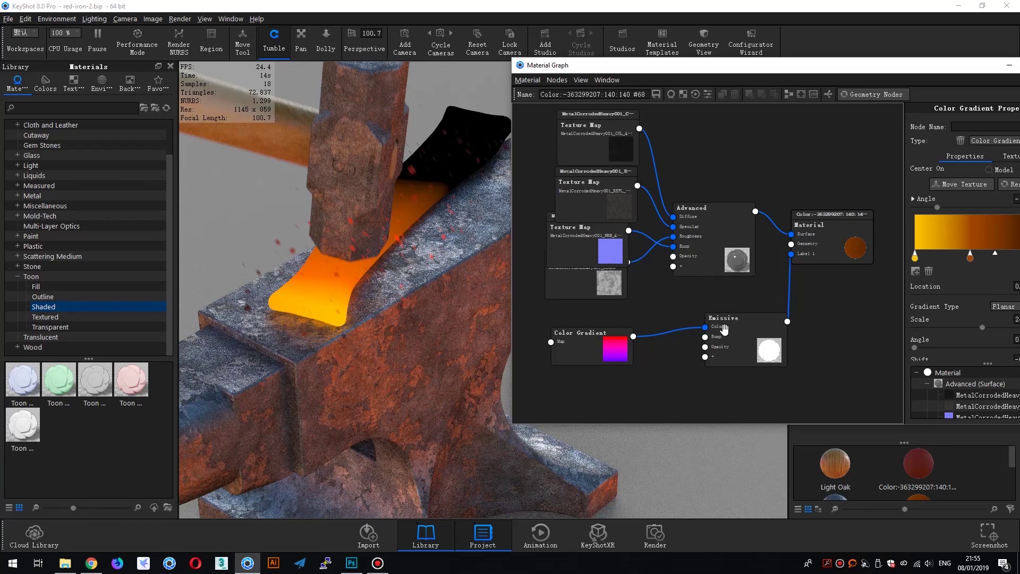
{"action": "left_click_drag", "start_coordinate": [723, 329], "coordinate": [725, 315]}
{"action": "left_click_drag", "start_coordinate": [606, 344], "coordinate": [606, 324]}
- Add a second Color Gradient on Emissive opacity, centred on the Model, and solo-preview it
{"action": "right_click", "coordinate": [581, 374]}
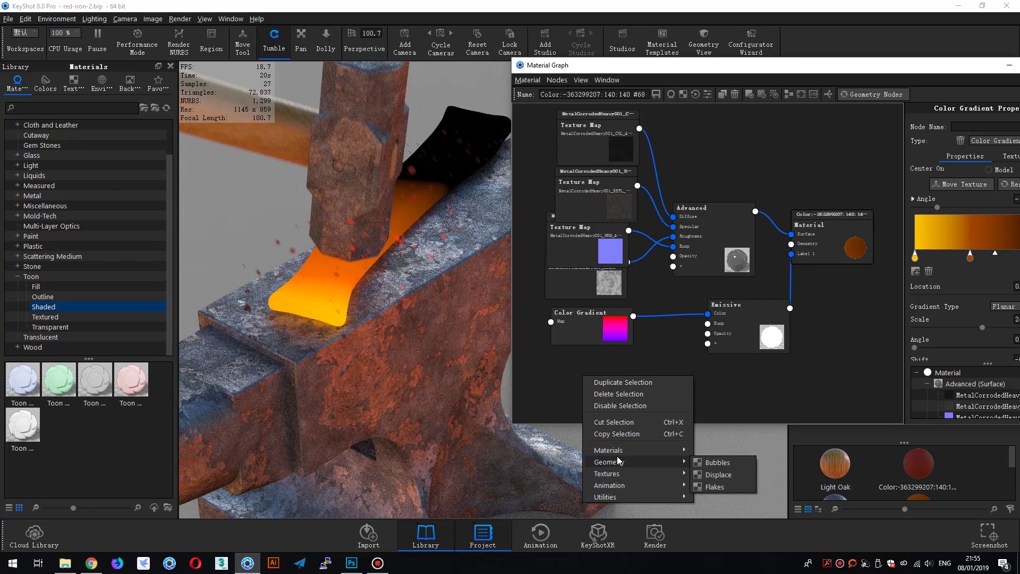
{"action": "mouse_move", "coordinate": [610, 451]}
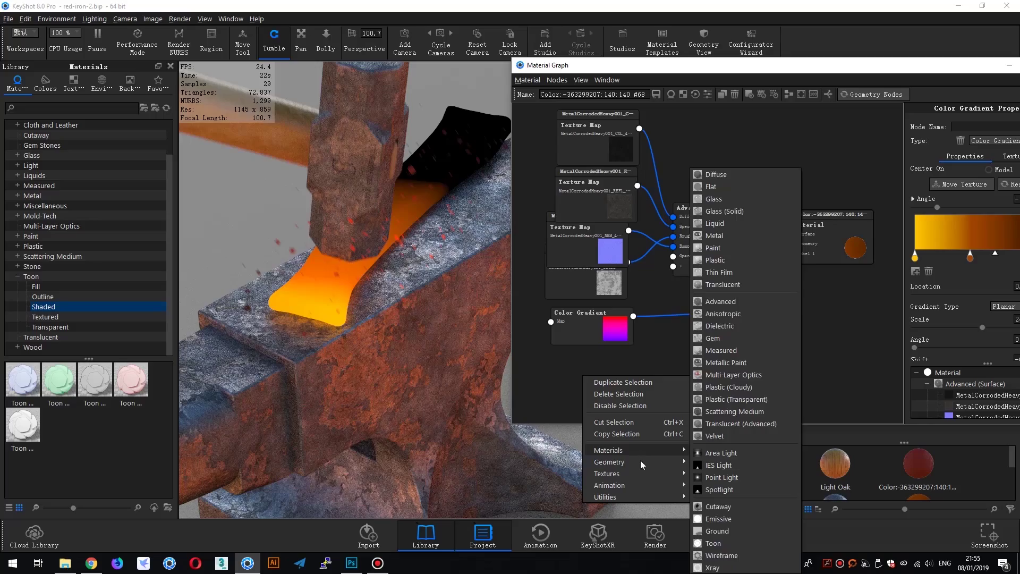
{"action": "mouse_move", "coordinate": [606, 473]}
{"action": "left_click", "coordinate": [740, 409]}
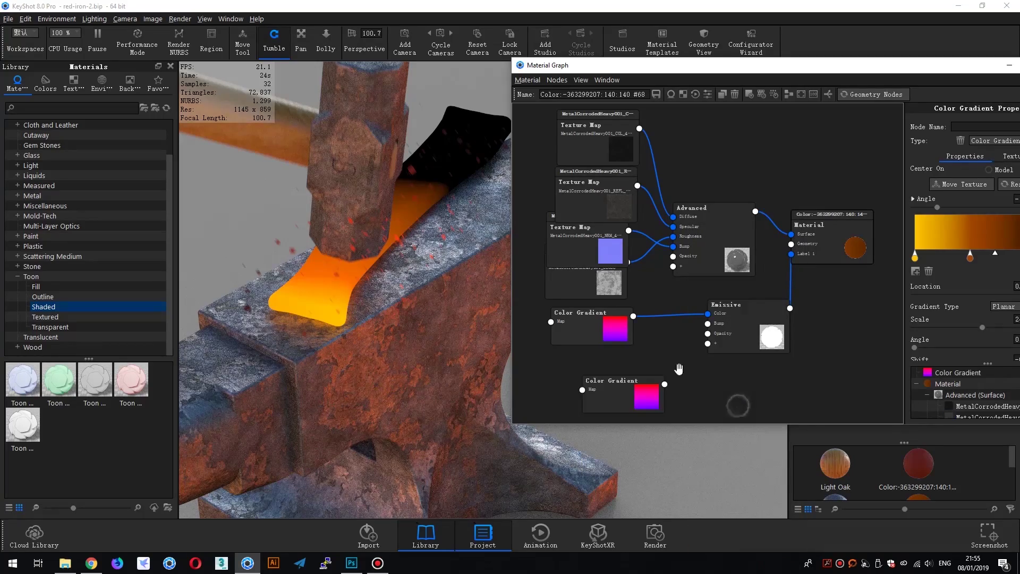
{"action": "mouse_move", "coordinate": [634, 398]}
{"action": "left_mouse_down"}
{"action": "mouse_move", "coordinate": [606, 394]}
{"action": "mouse_move", "coordinate": [709, 335]}
{"action": "left_mouse_up"}
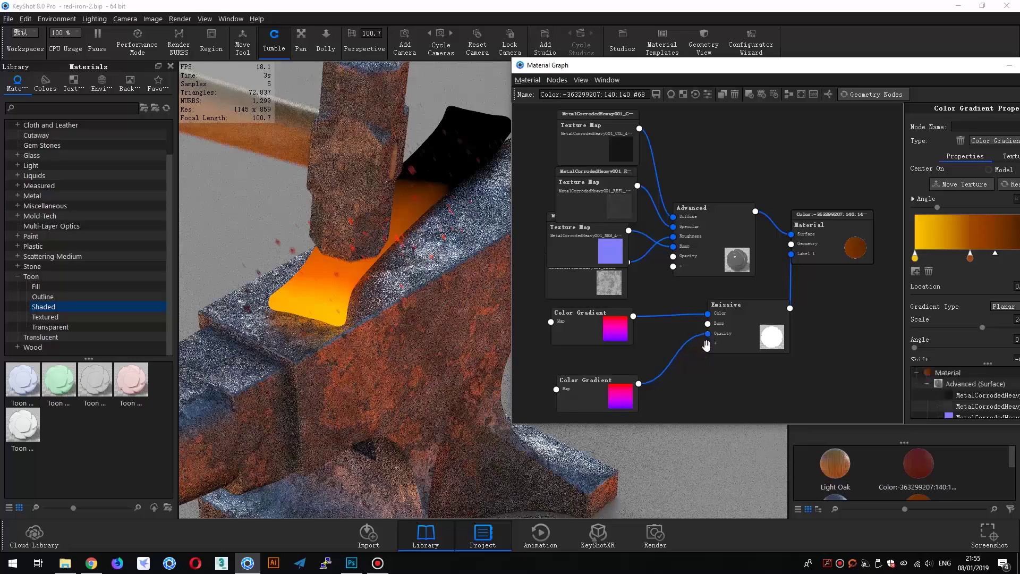
{"action": "left_click", "coordinate": [605, 399]}
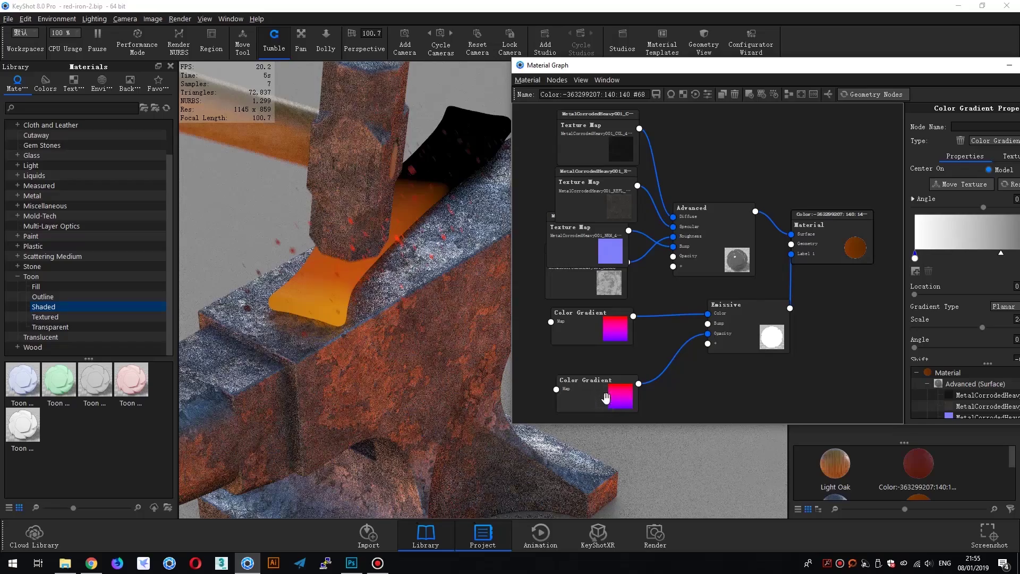
{"action": "key", "text": "c"}
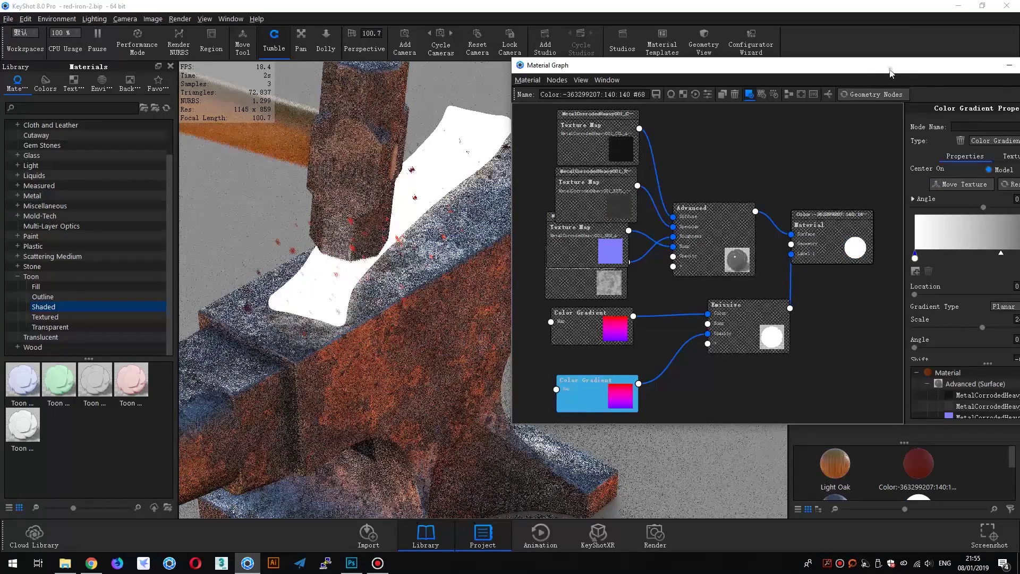
{"action": "left_click_drag", "start_coordinate": [890, 73], "coordinate": [823, 72]}
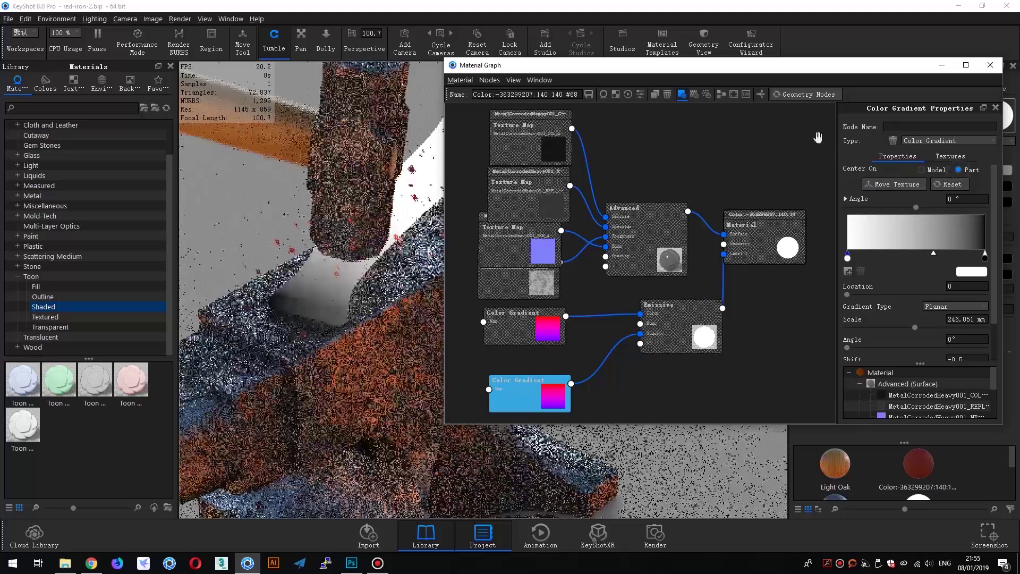
- Move the white gradient projection onto the iron bar and confirm its placement
{"action": "left_click_drag", "start_coordinate": [711, 74], "coordinate": [788, 70]}
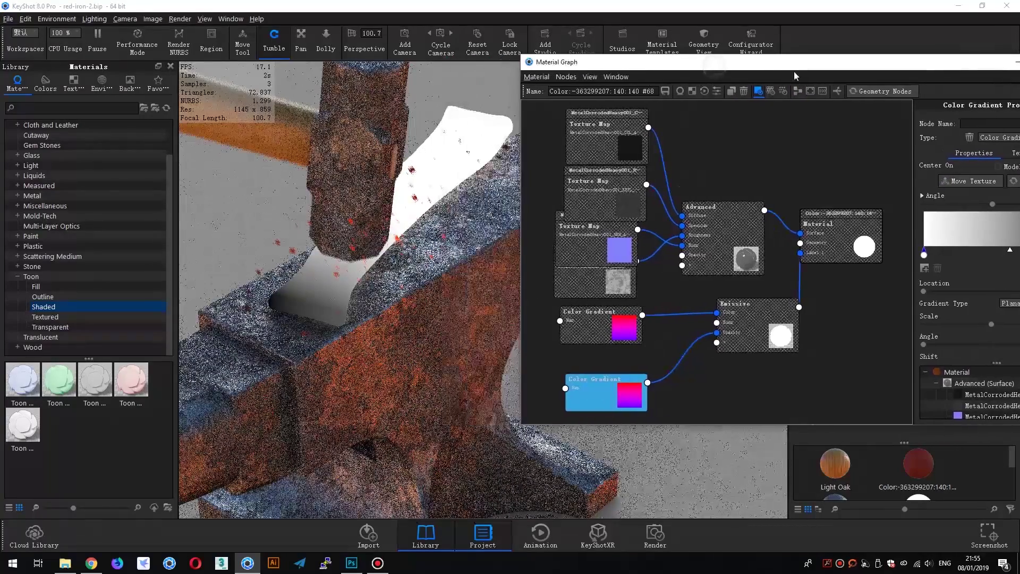
{"action": "left_click", "coordinate": [970, 180]}
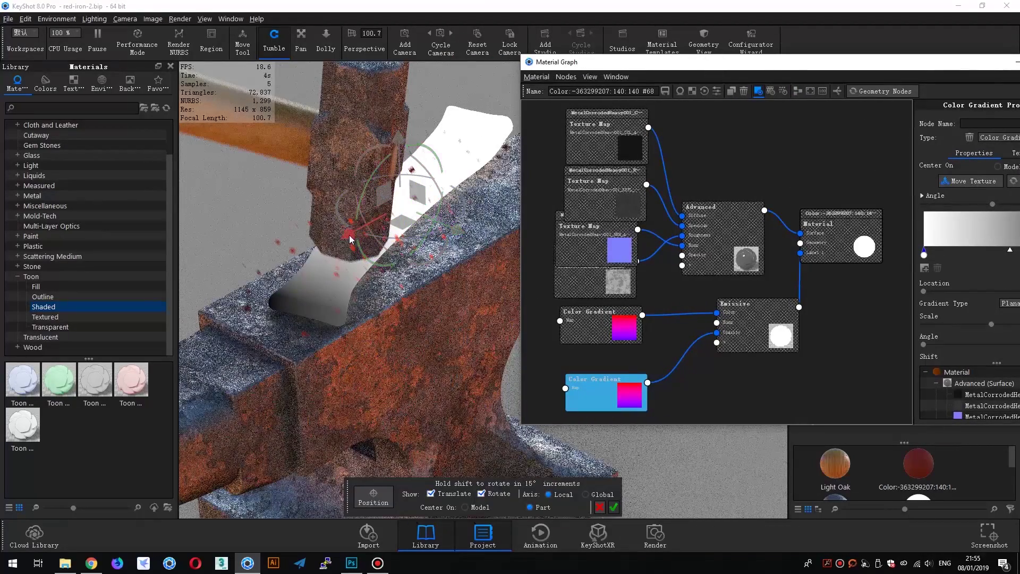
{"action": "mouse_move", "coordinate": [379, 251]}
{"action": "left_mouse_down"}
{"action": "mouse_move", "coordinate": [431, 217]}
{"action": "mouse_move", "coordinate": [479, 158]}
{"action": "left_mouse_up"}
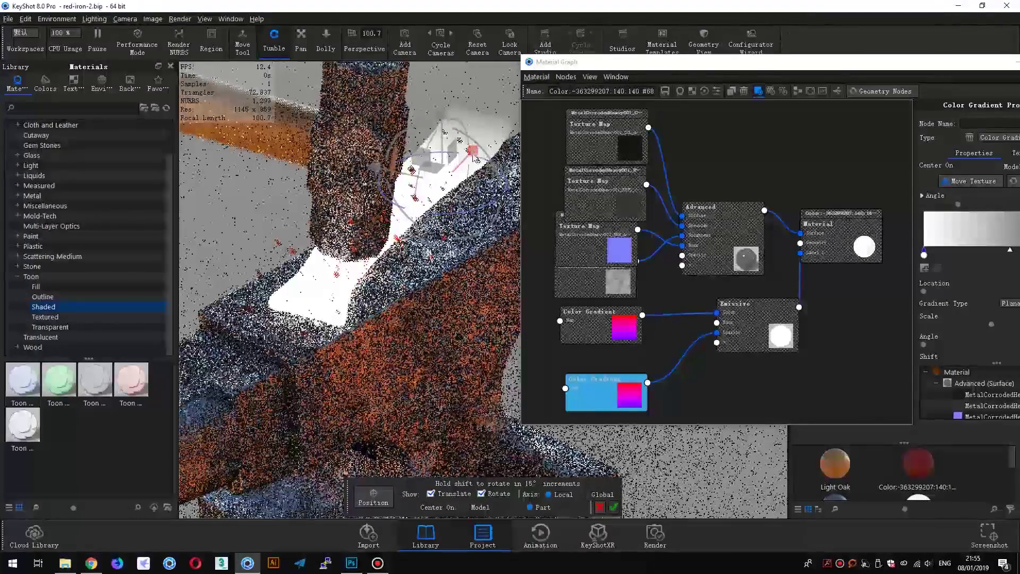
{"action": "left_click_drag", "start_coordinate": [460, 142], "coordinate": [310, 291]}
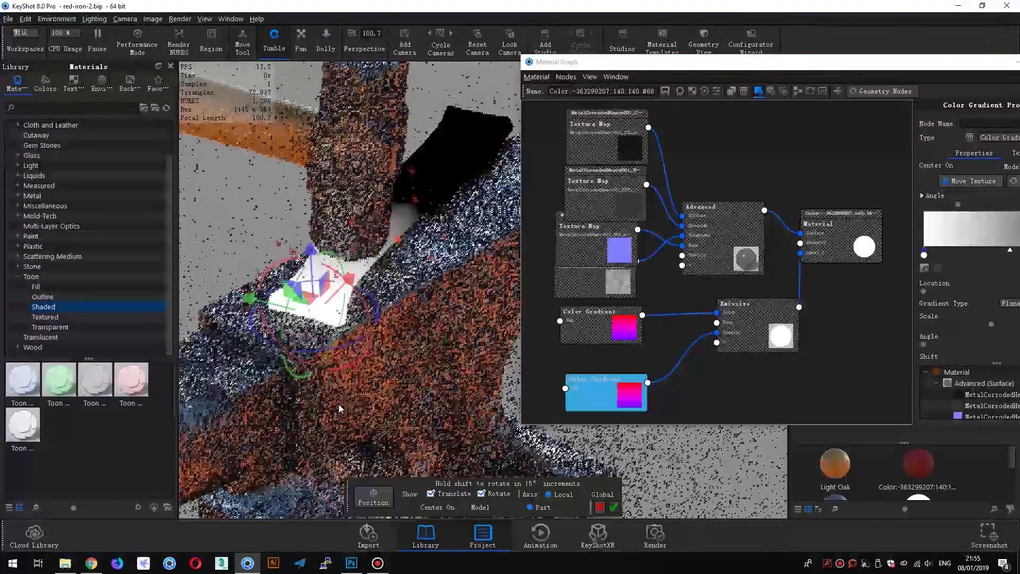
{"action": "left_click", "coordinate": [613, 507]}
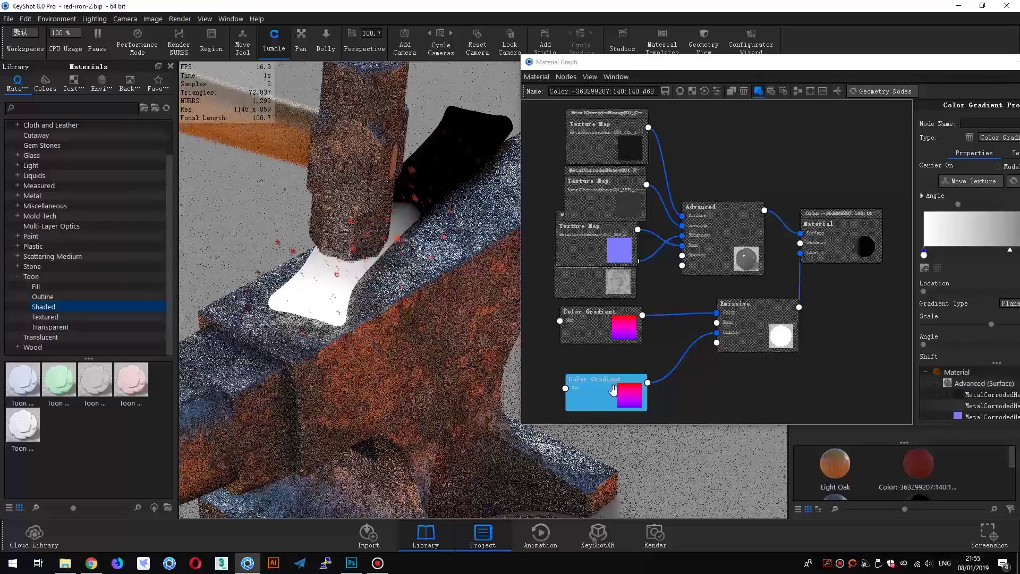
- Tidy the lower gradient node and orbit the view to inspect the glowing bar tip
{"action": "left_click_drag", "start_coordinate": [613, 390], "coordinate": [601, 378]}
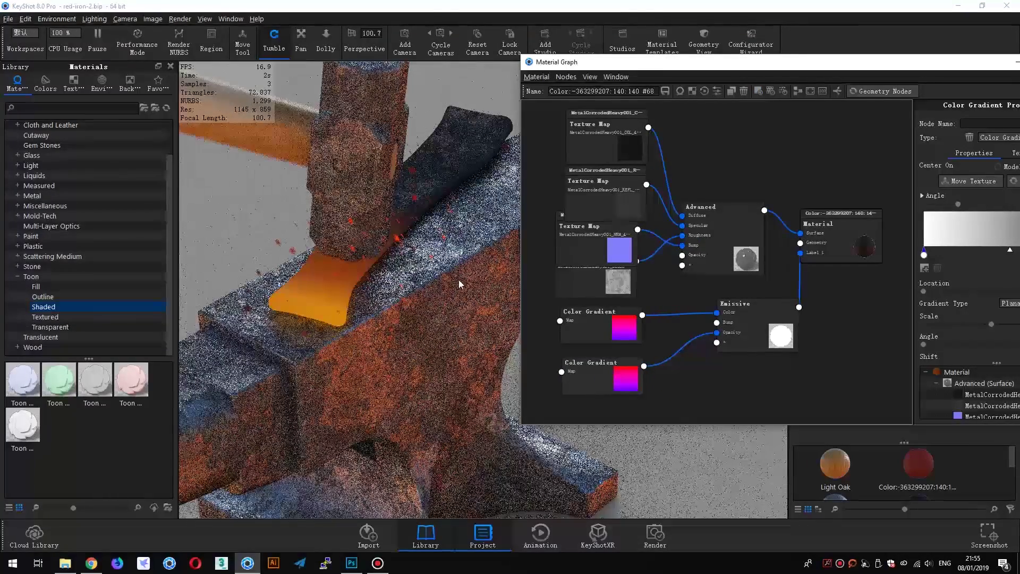
{"action": "scroll", "coordinate": [453, 263], "scroll_direction": "up", "scroll_amount": 3}
{"action": "scroll", "coordinate": [452, 339], "scroll_direction": "up", "scroll_amount": 3}
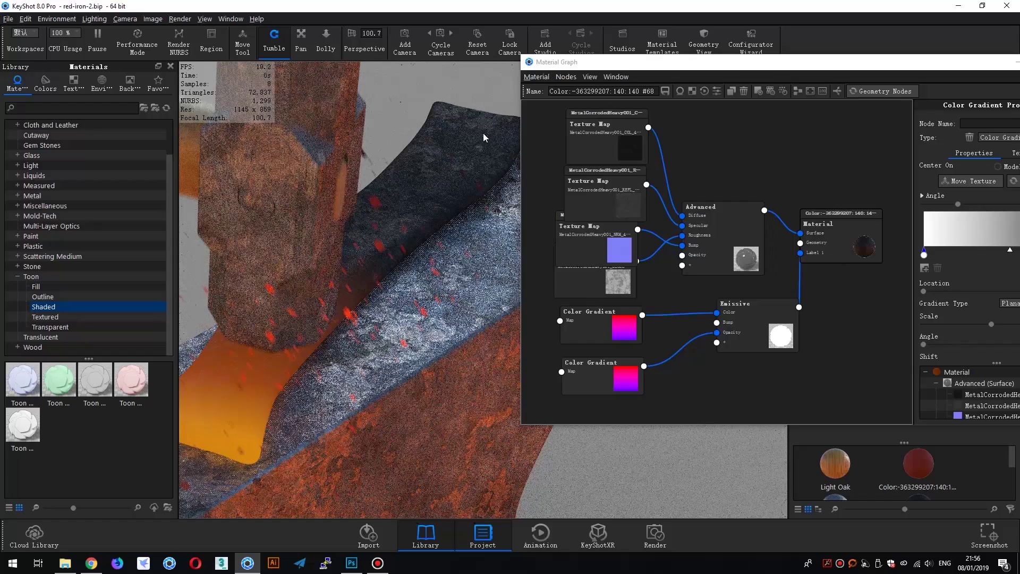
{"action": "left_click_drag", "start_coordinate": [482, 134], "coordinate": [288, 357]}
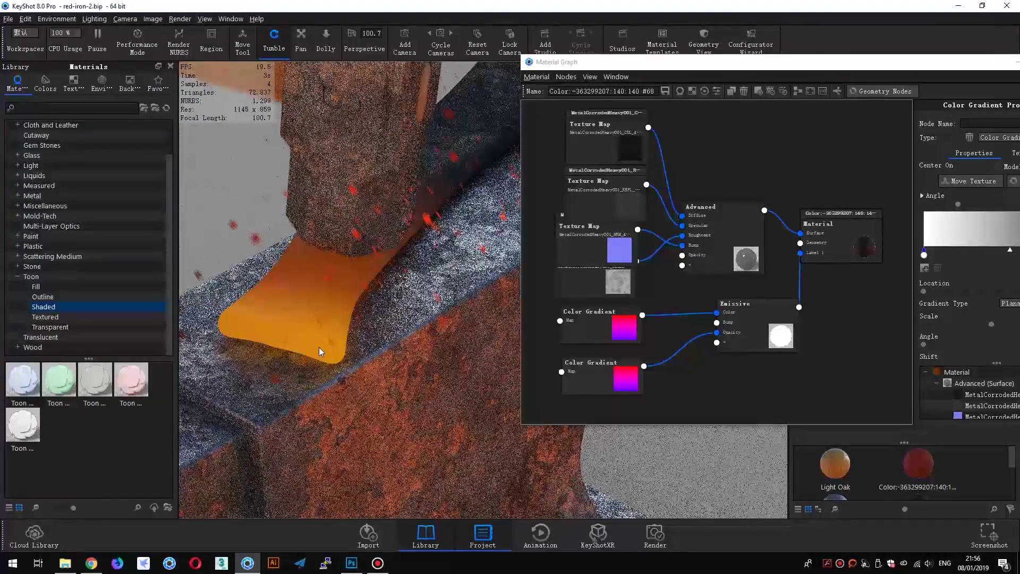
{"action": "mouse_move", "coordinate": [319, 347]}
{"action": "left_mouse_down"}
{"action": "mouse_move", "coordinate": [440, 341]}
{"action": "mouse_move", "coordinate": [322, 359]}
{"action": "left_mouse_up"}
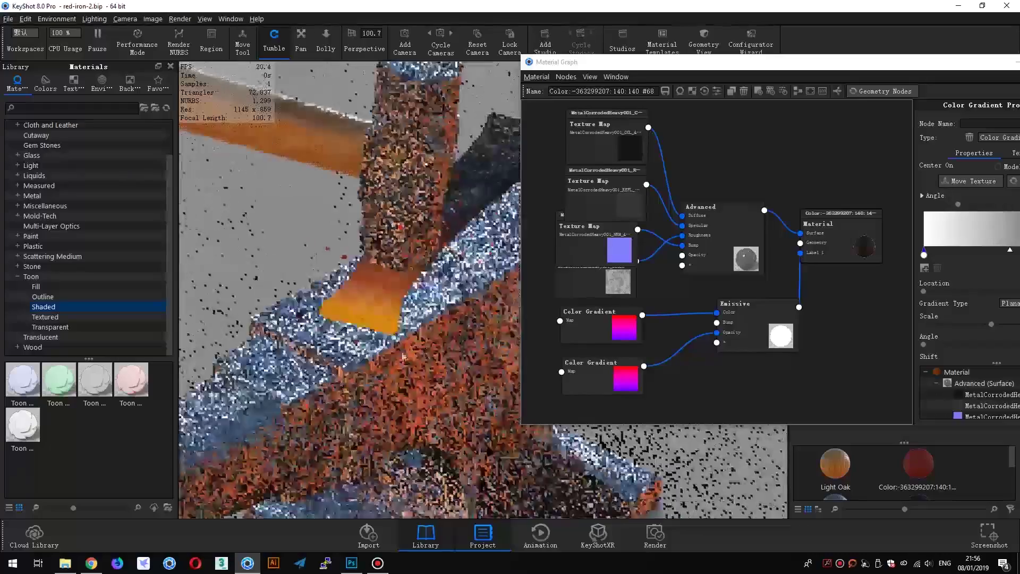
{"action": "key", "text": "alt+Tab"}
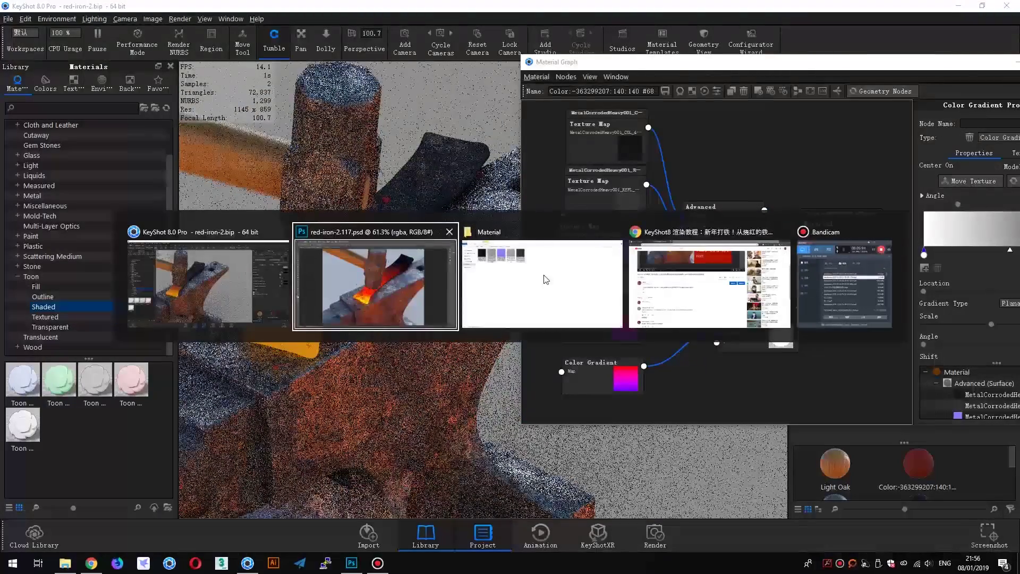
- Check the red-hot iron photo in Chrome, then return to KeyShot's texture library
{"action": "key", "text": "Tab"}
{"action": "key", "text": "Tab"}
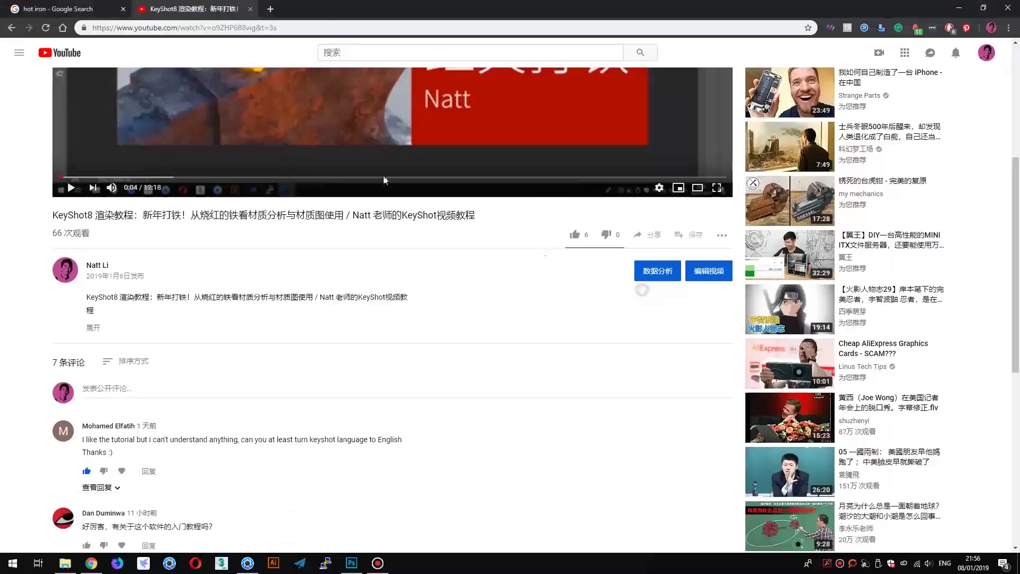
{"action": "left_click", "coordinate": [108, 13]}
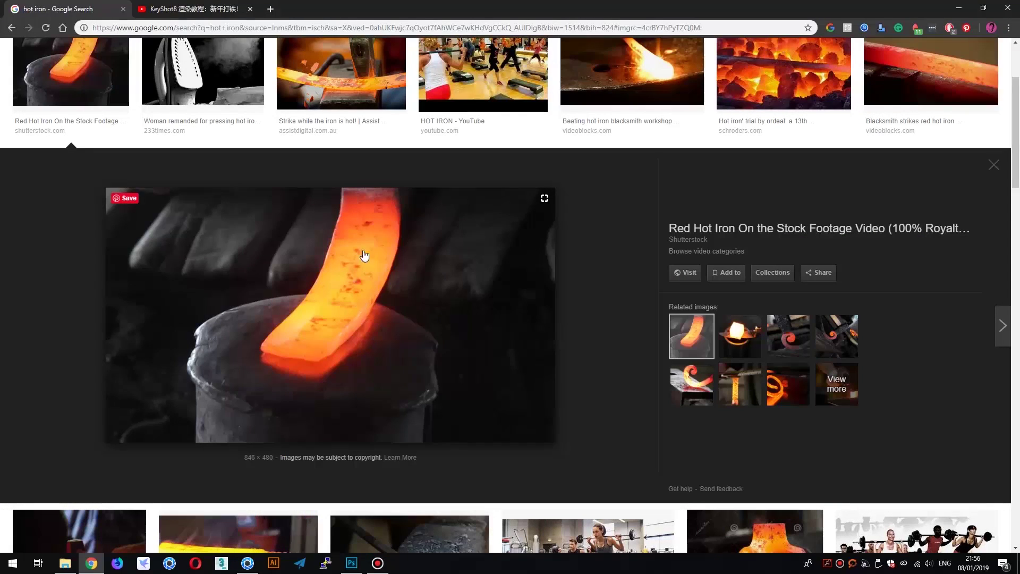
{"action": "key", "text": "alt+Tab"}
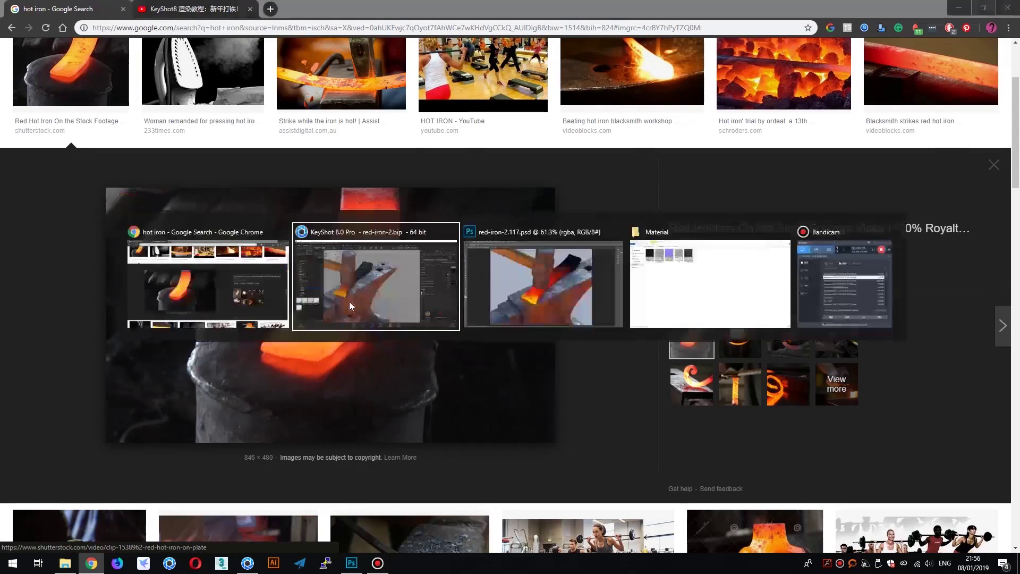
{"action": "left_click", "coordinate": [74, 83]}
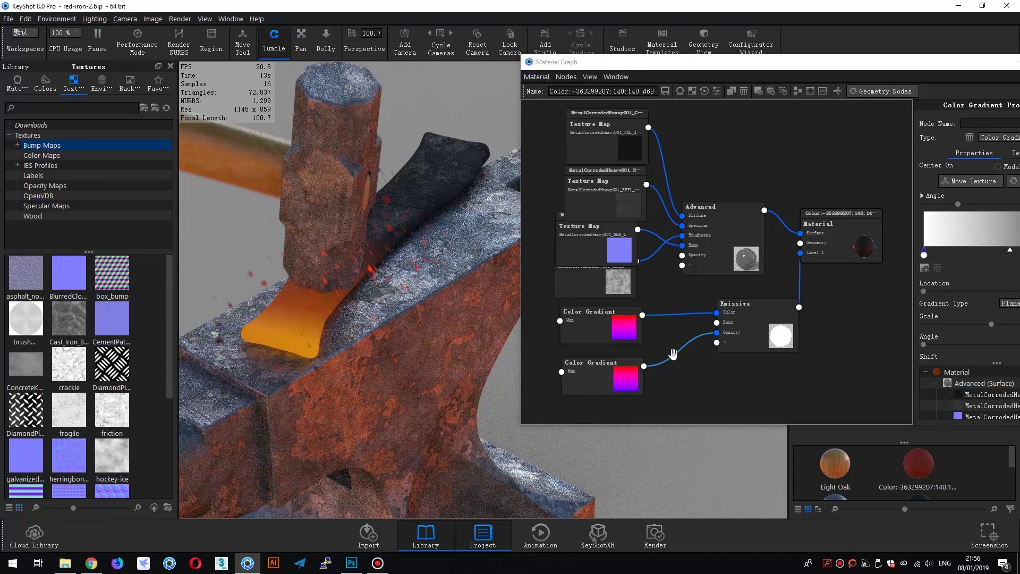
- Replace the second gradient node with a white_granite texture wired into Emissive Opacity
{"action": "left_click", "coordinate": [621, 383]}
{"action": "key", "text": "Delete"}
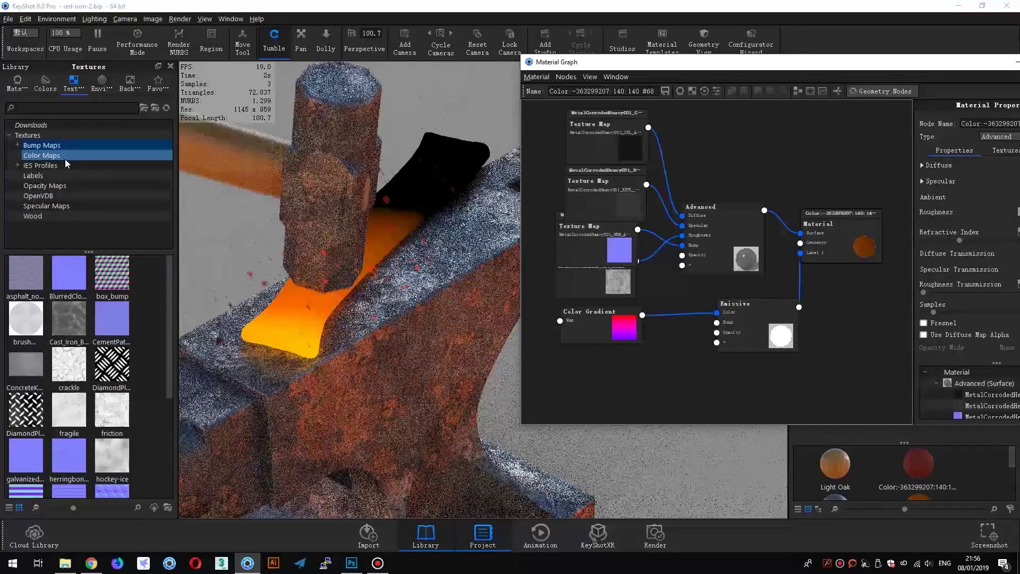
{"action": "left_click_drag", "start_coordinate": [169, 356], "coordinate": [174, 456]}
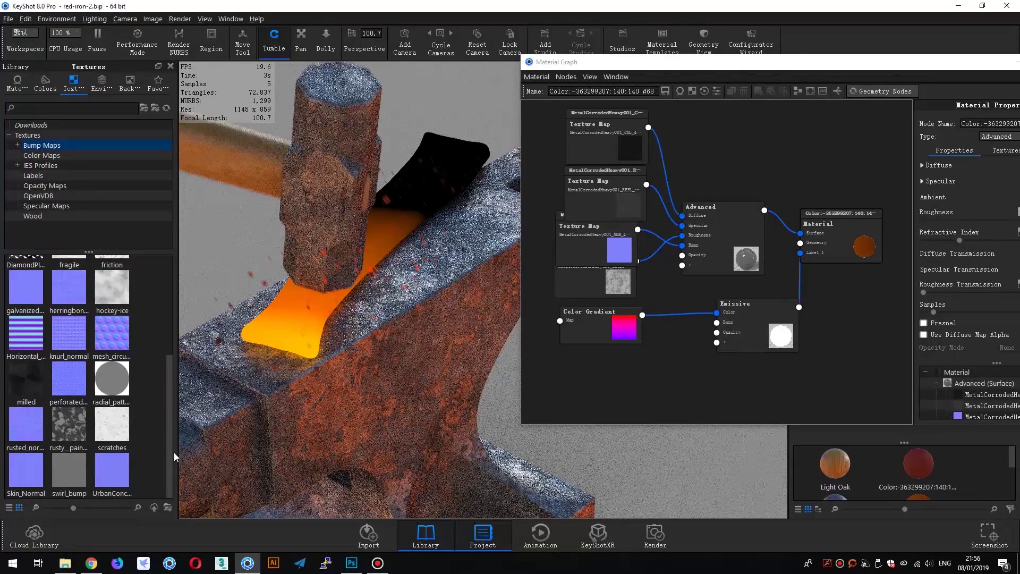
{"action": "left_click", "coordinate": [48, 156]}
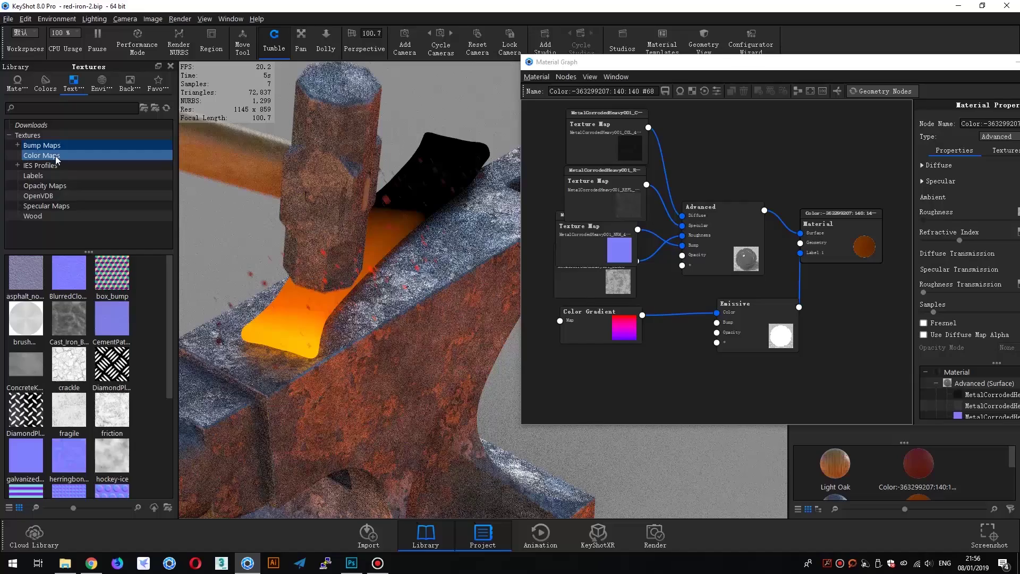
{"action": "scroll", "coordinate": [72, 367], "scroll_direction": "down", "scroll_amount": 5}
{"action": "left_click", "coordinate": [66, 471]}
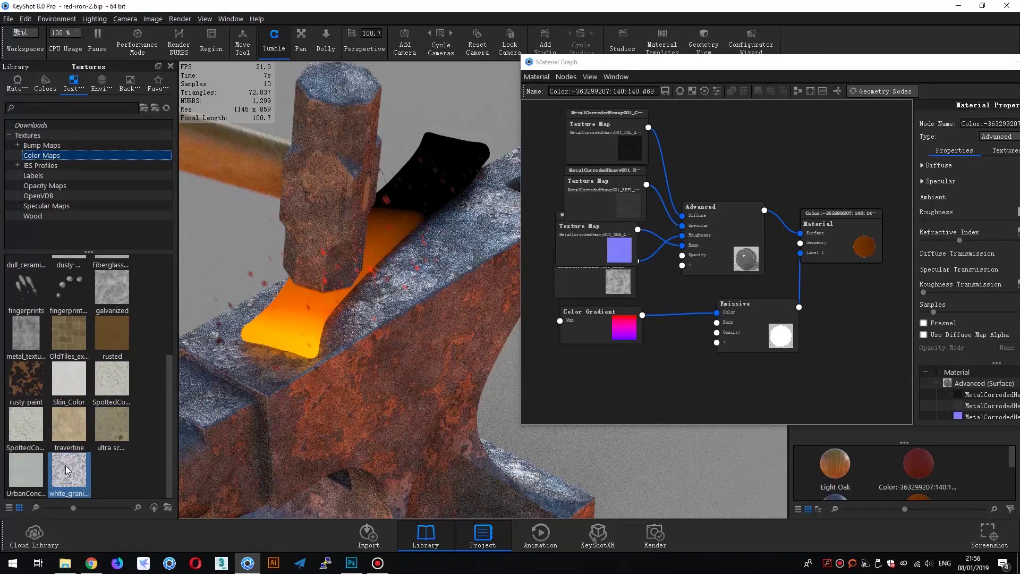
{"action": "left_click_drag", "start_coordinate": [66, 471], "coordinate": [567, 365]}
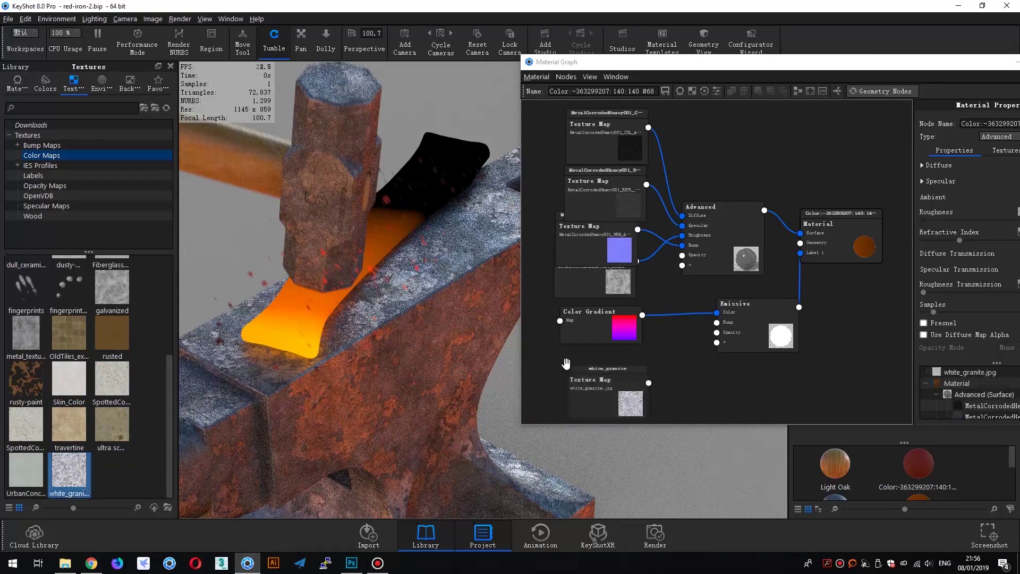
{"action": "left_click_drag", "start_coordinate": [600, 397], "coordinate": [596, 387]}
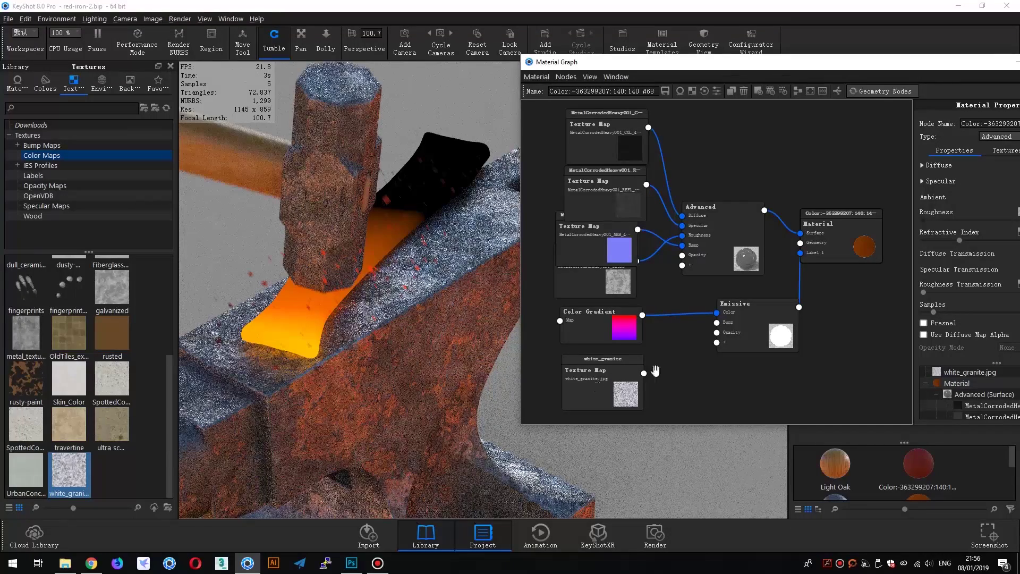
{"action": "left_click_drag", "start_coordinate": [644, 375], "coordinate": [717, 338]}
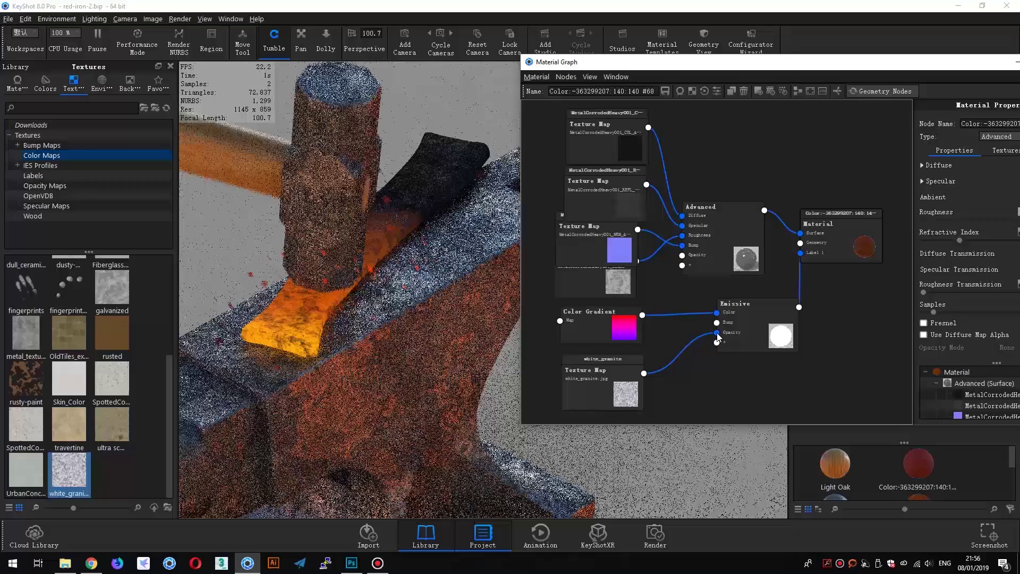
{"action": "left_click_drag", "start_coordinate": [630, 384], "coordinate": [627, 382]}
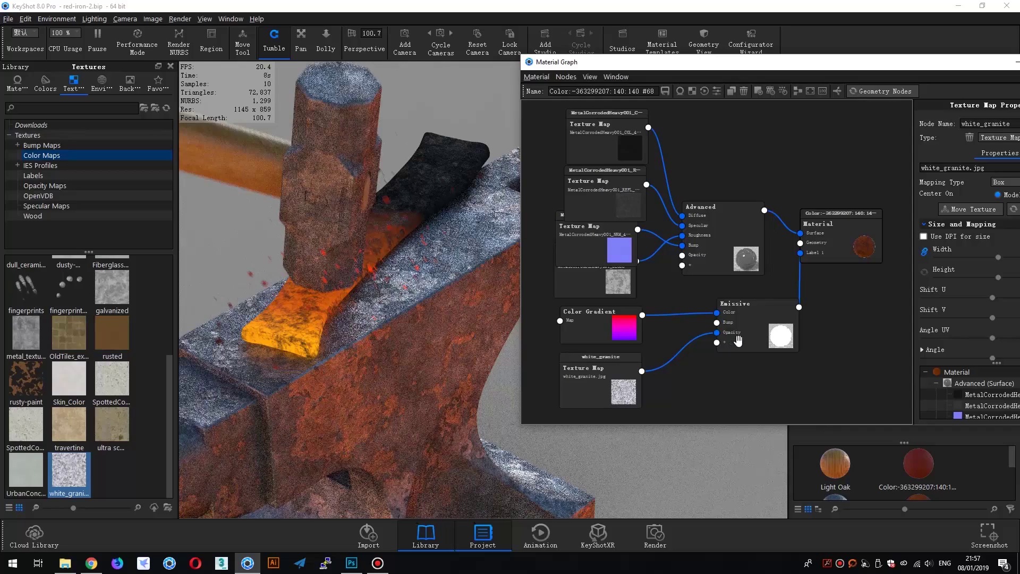
- Preview the white_granite texture alone, restore the full material view, and tidy the nodes
{"action": "left_click_drag", "start_coordinate": [756, 333], "coordinate": [747, 324]}
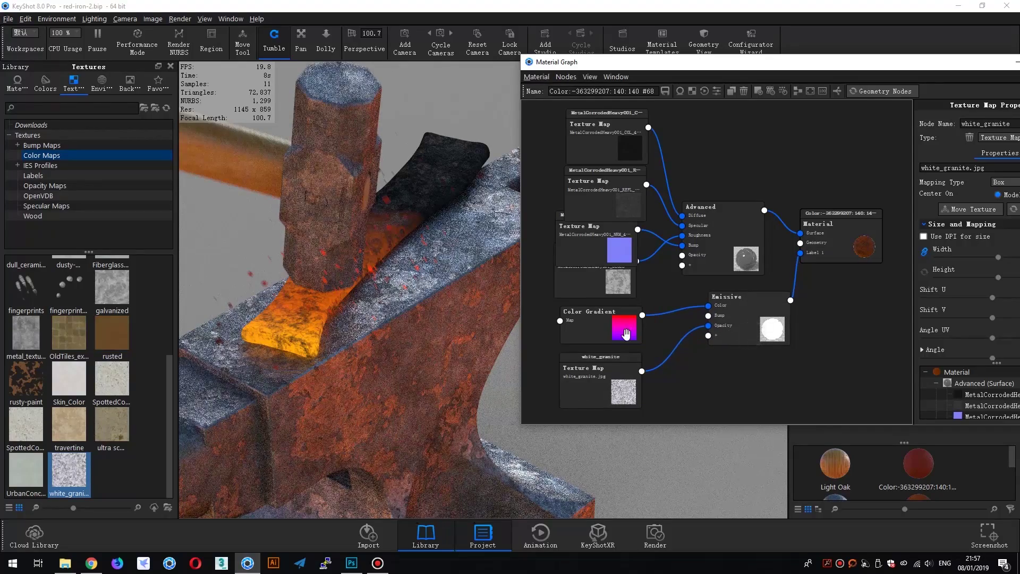
{"action": "left_click", "coordinate": [599, 380]}
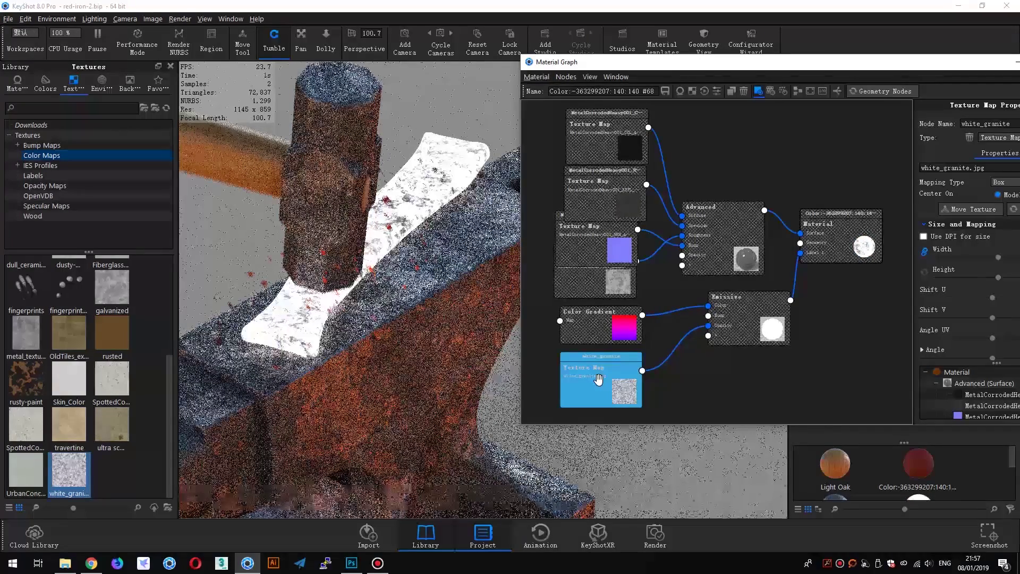
{"action": "left_click", "coordinate": [599, 380]}
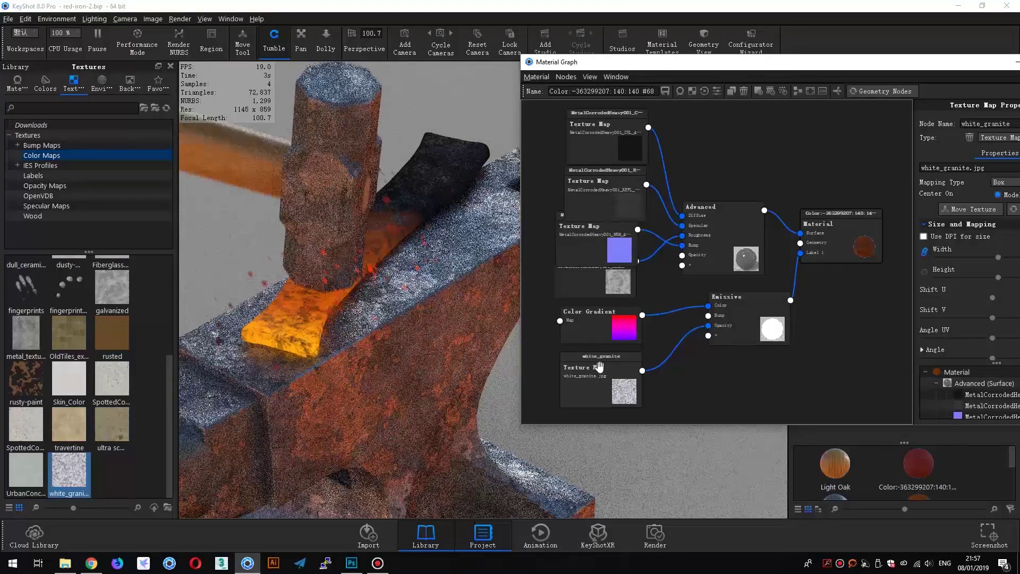
{"action": "left_click_drag", "start_coordinate": [604, 381], "coordinate": [601, 383]}
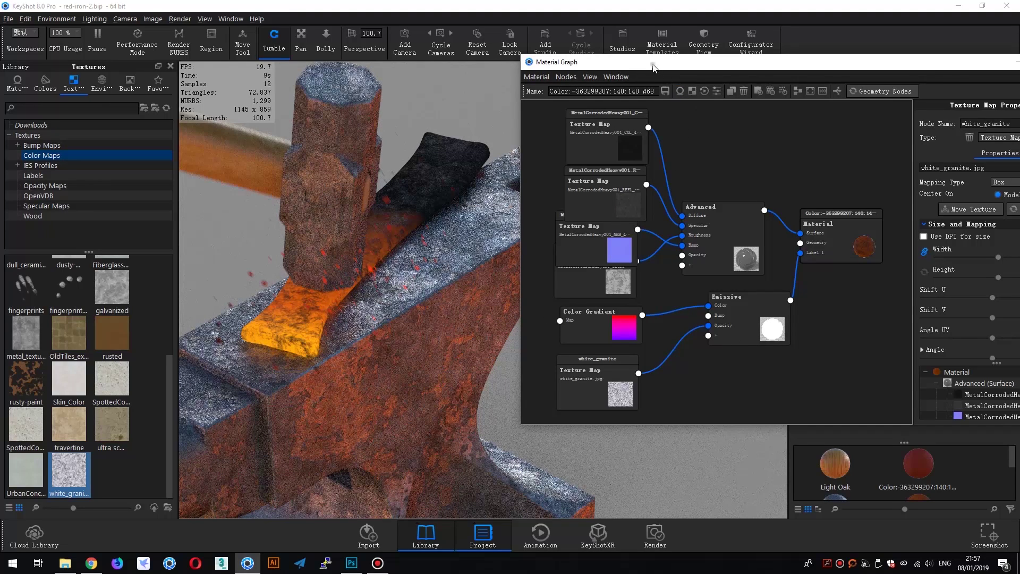
- Change the white_granite texture's mapping type from Box to Camera
{"action": "left_click_drag", "start_coordinate": [653, 66], "coordinate": [554, 66]}
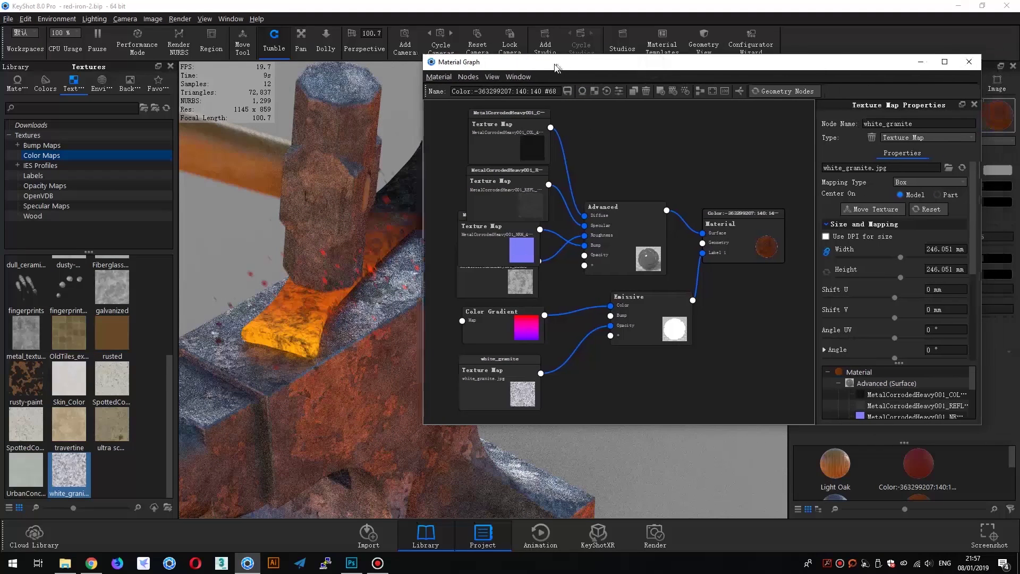
{"action": "left_click", "coordinate": [922, 183]}
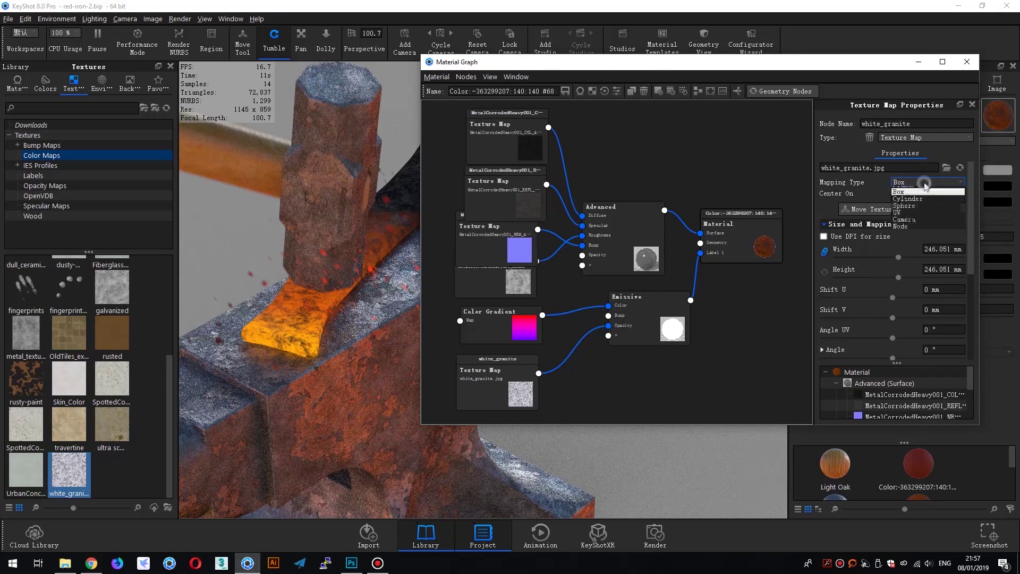
{"action": "left_click", "coordinate": [915, 224]}
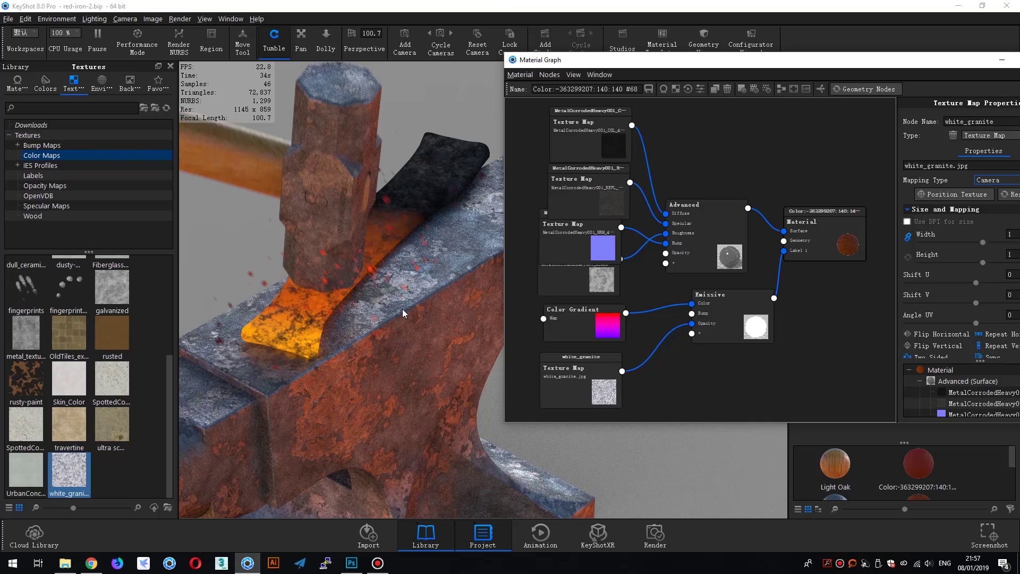
{"action": "left_click_drag", "start_coordinate": [594, 60], "coordinate": [549, 60]}
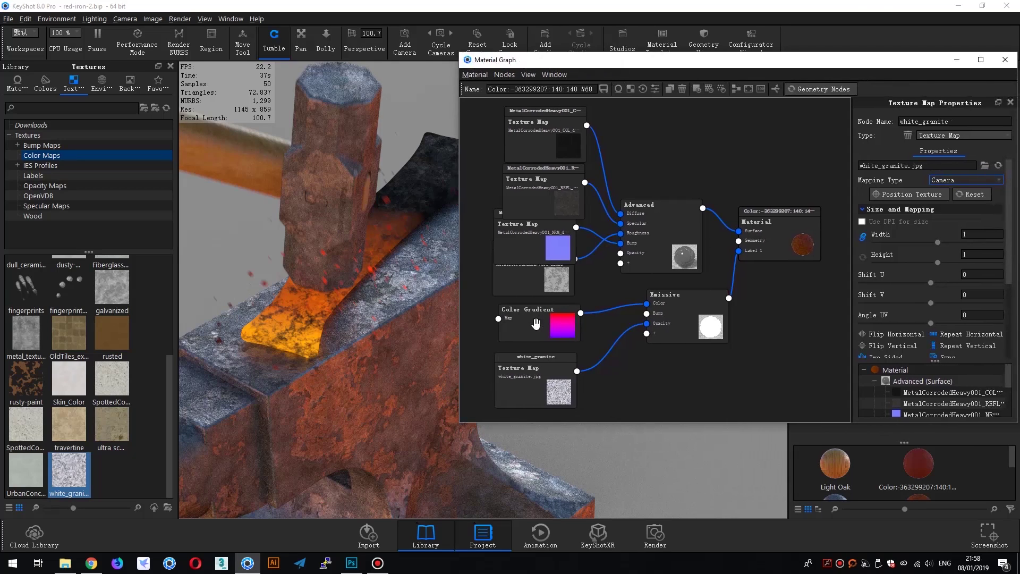
- Set the Emissive intensity, trying 3 and 1.5 before settling on 1.8
{"action": "left_click", "coordinate": [673, 307]}
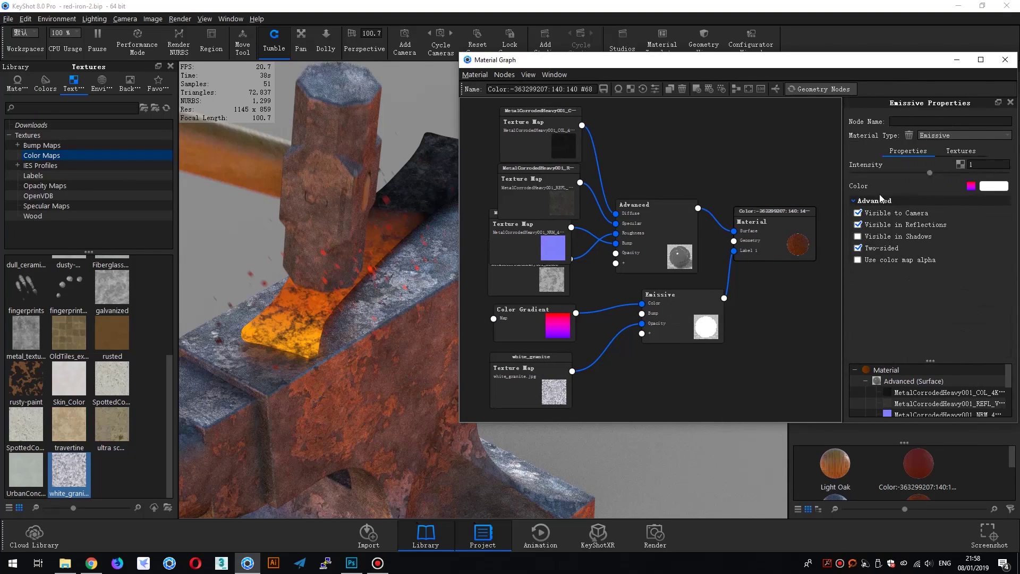
{"action": "left_click", "coordinate": [988, 164]}
{"action": "type", "text": "3"}
{"action": "key", "text": "Return"}
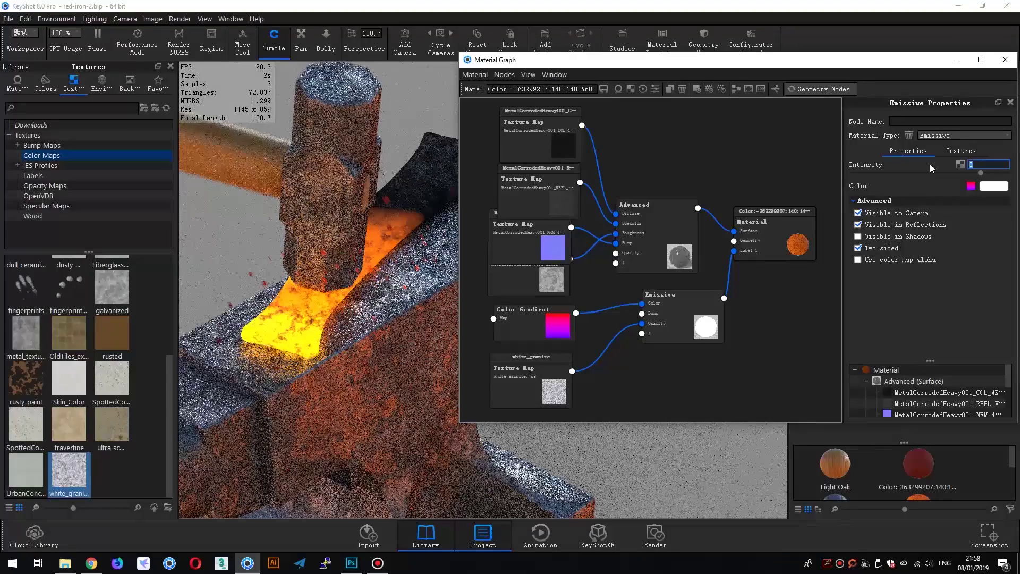
{"action": "type", "text": "1.5"}
{"action": "key", "text": "Return"}
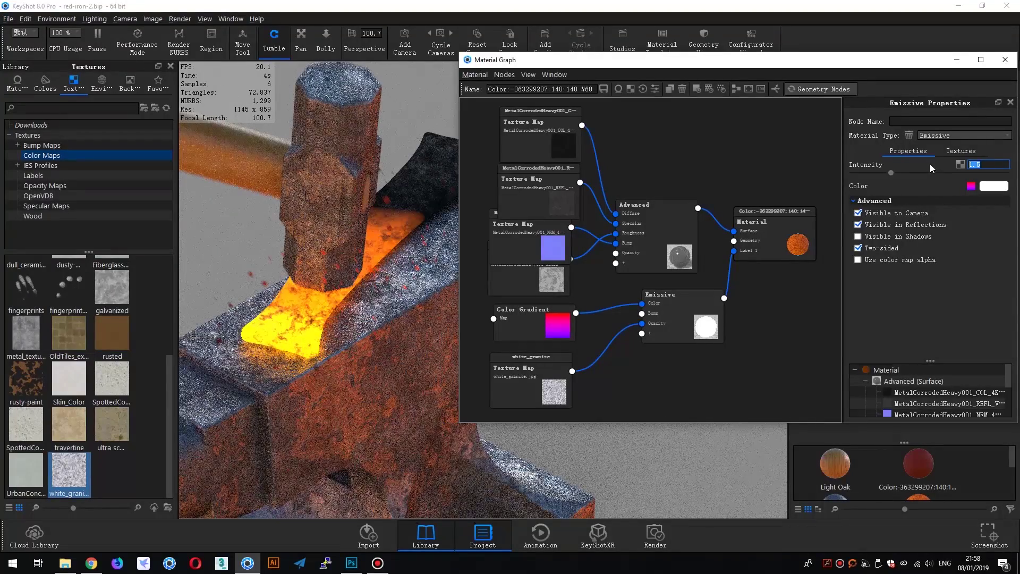
{"action": "type", "text": "1.8"}
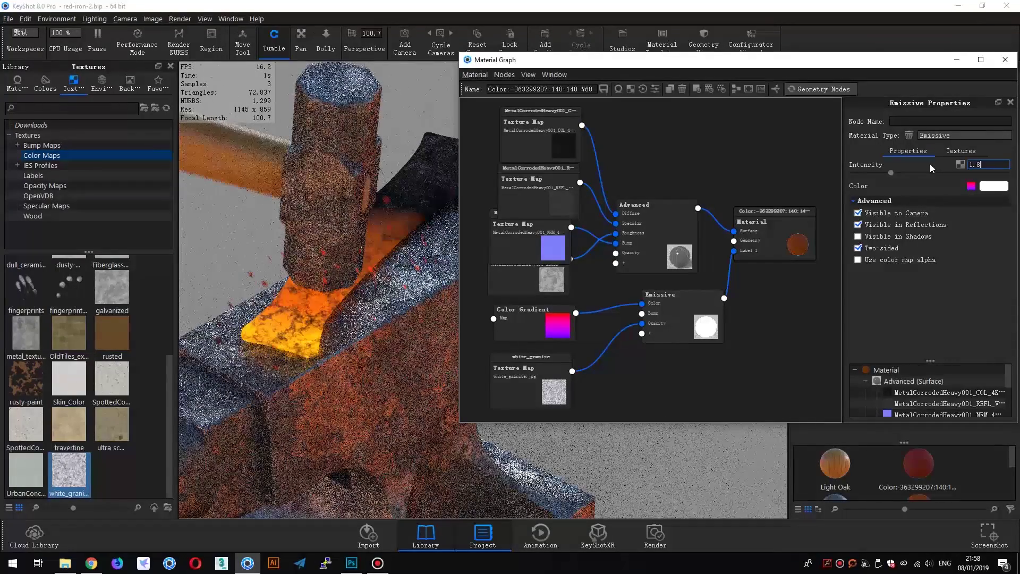
{"action": "key", "text": "Return"}
- Rearrange the Material, Advanced and Emissive nodes and reposition the graph window
{"action": "left_click_drag", "start_coordinate": [829, 60], "coordinate": [689, 76]}
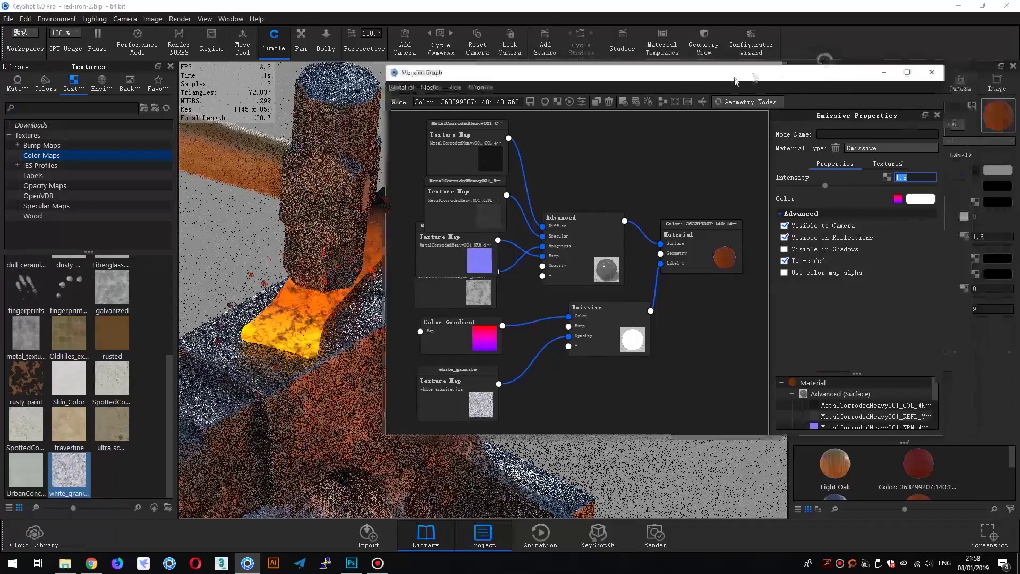
{"action": "left_click_drag", "start_coordinate": [626, 258], "coordinate": [645, 219]}
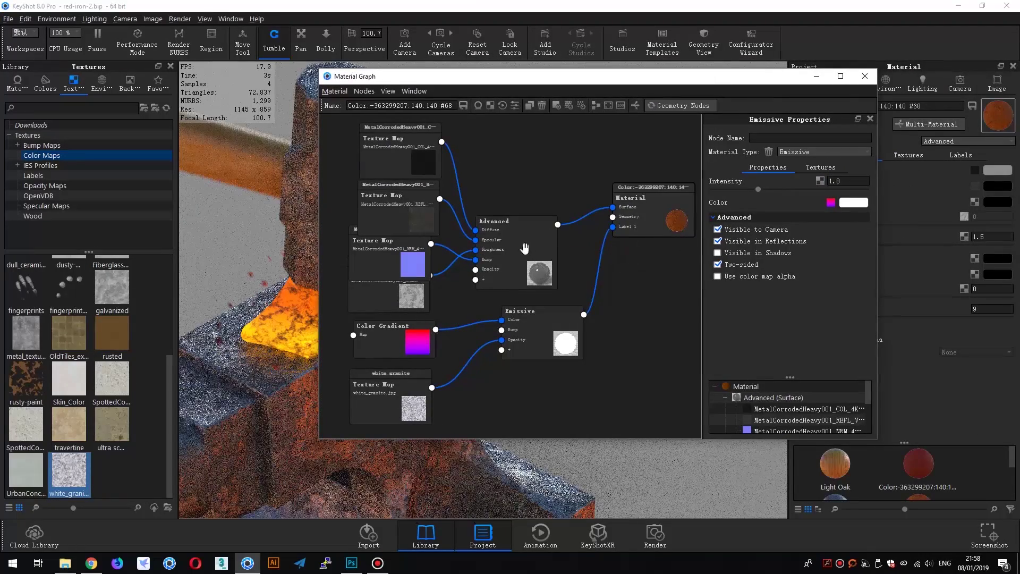
{"action": "mouse_move", "coordinate": [506, 238]}
{"action": "left_mouse_down"}
{"action": "mouse_move", "coordinate": [538, 215]}
{"action": "mouse_move", "coordinate": [515, 207]}
{"action": "left_mouse_up"}
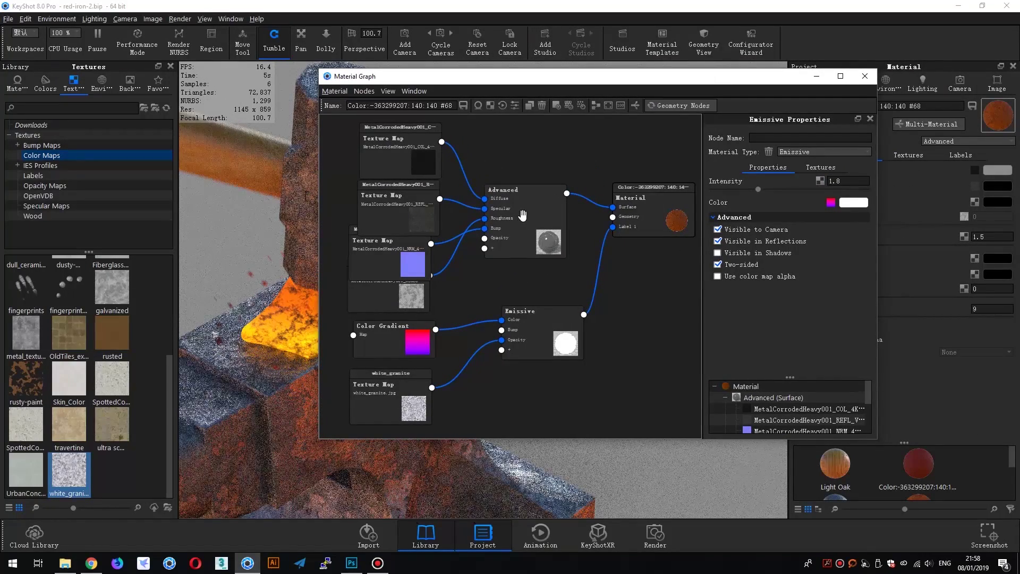
{"action": "left_click_drag", "start_coordinate": [437, 75], "coordinate": [588, 76]}
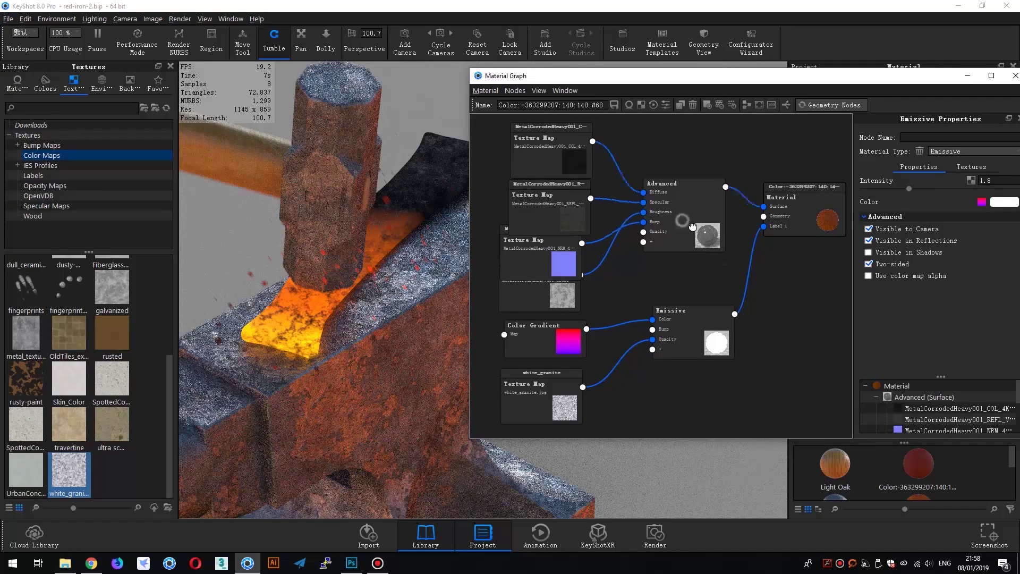
{"action": "mouse_move", "coordinate": [683, 219]}
{"action": "left_mouse_down"}
{"action": "mouse_move", "coordinate": [683, 236]}
{"action": "mouse_move", "coordinate": [690, 222]}
{"action": "left_mouse_up"}
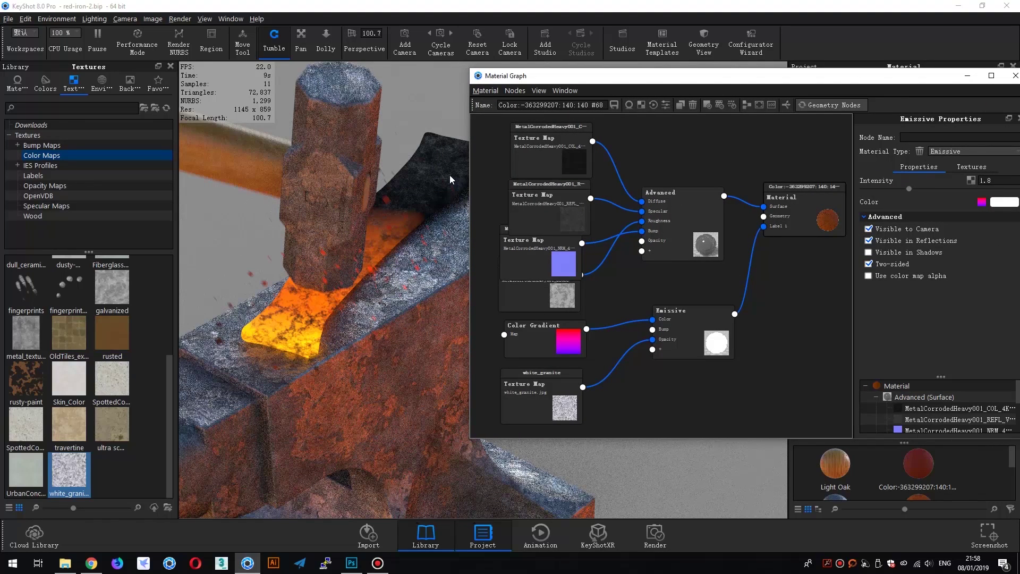
{"action": "left_click_drag", "start_coordinate": [687, 326], "coordinate": [690, 332]}
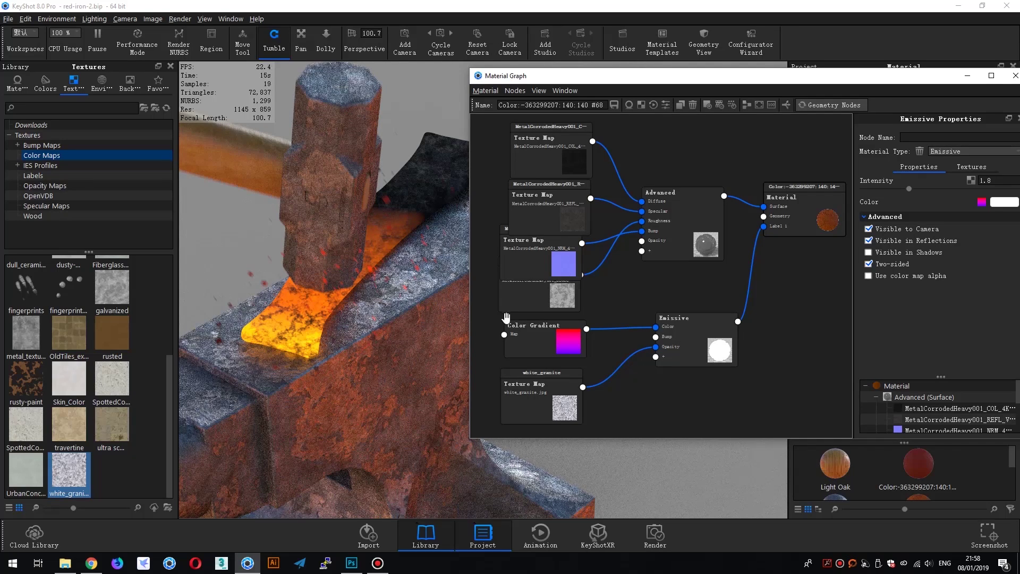
{"action": "left_click_drag", "start_coordinate": [690, 228], "coordinate": [701, 241]}
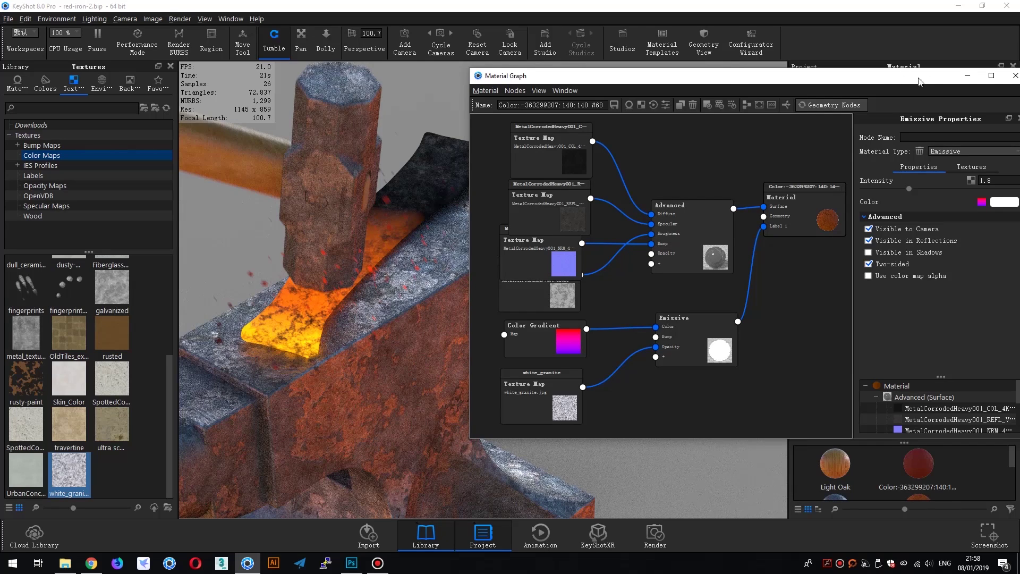
- Close the material graph and switch to the depth-of-field camera 相机 3
{"action": "left_click", "coordinate": [1014, 75]}
{"action": "left_click", "coordinate": [960, 84]}
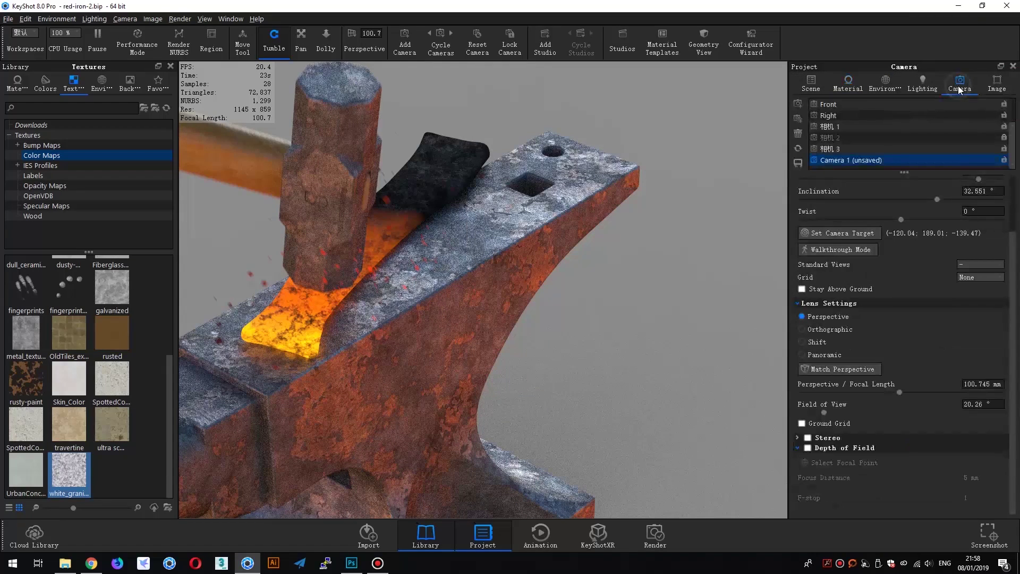
{"action": "left_click", "coordinate": [850, 149]}
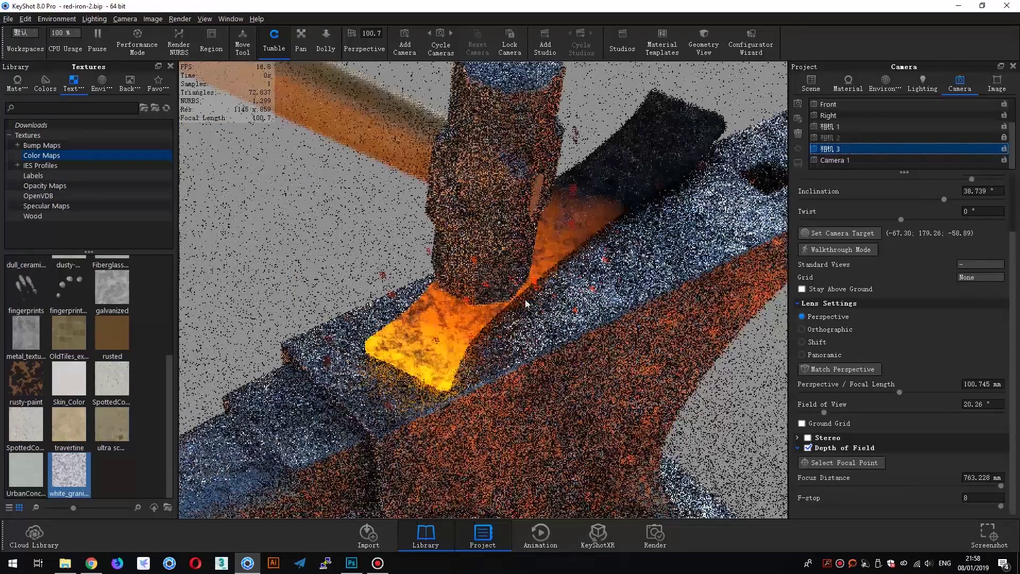